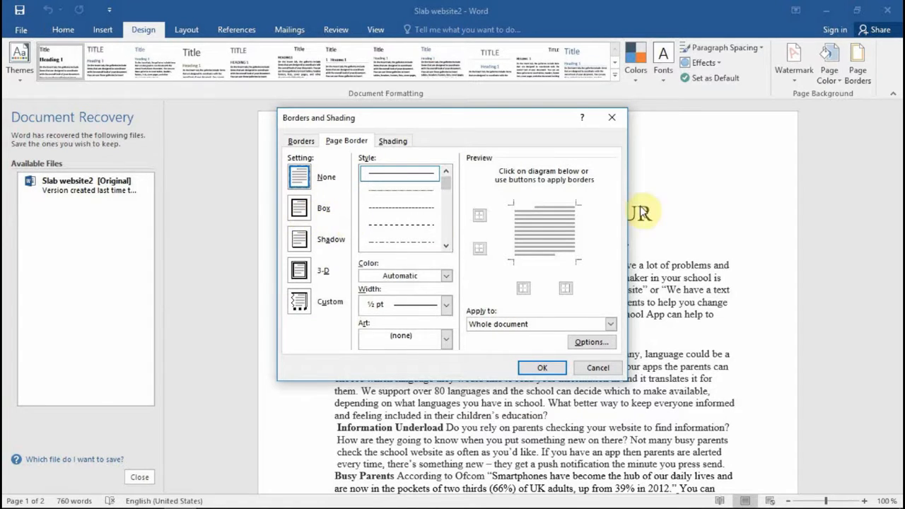
- Try a red apple art page border on the whole document and replace it with a dashed box border
click(610, 325)
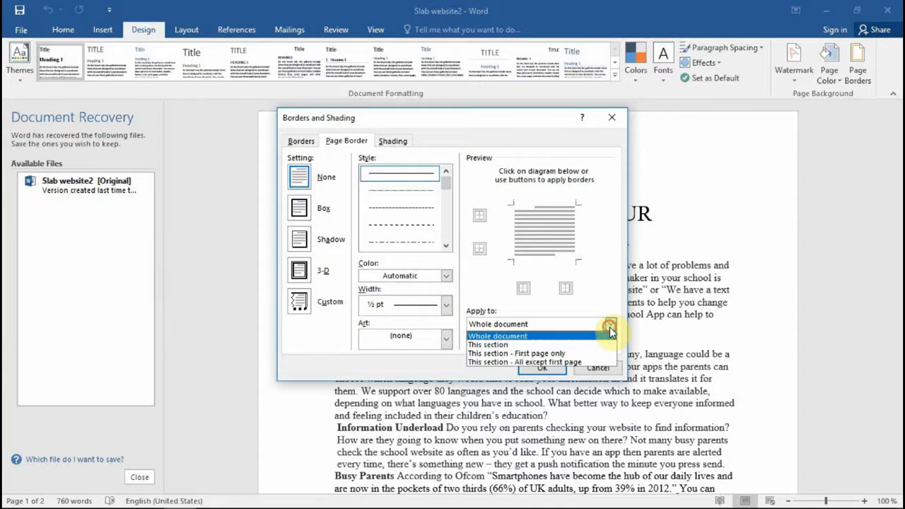
click(532, 336)
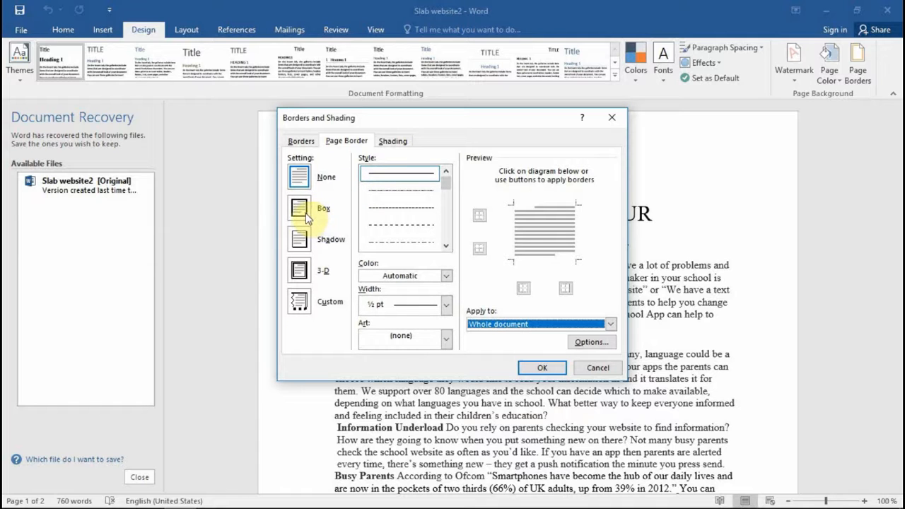
click(446, 342)
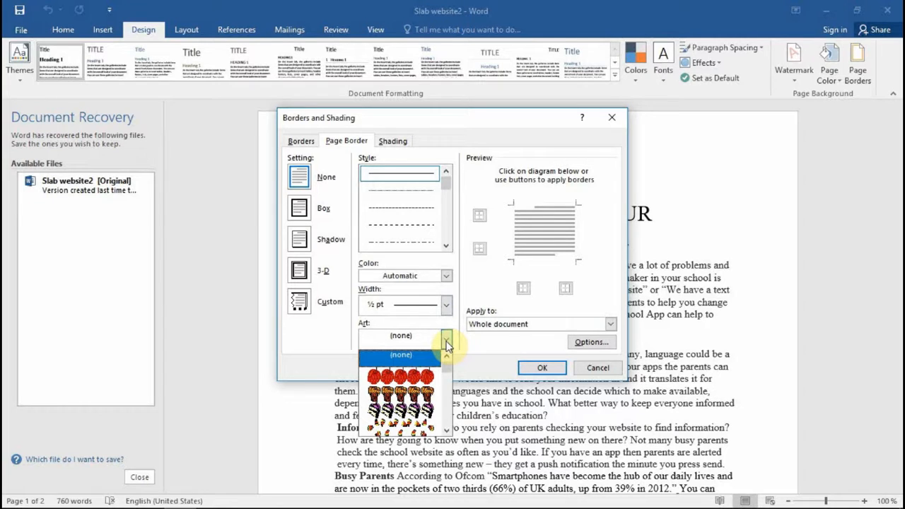
click(415, 378)
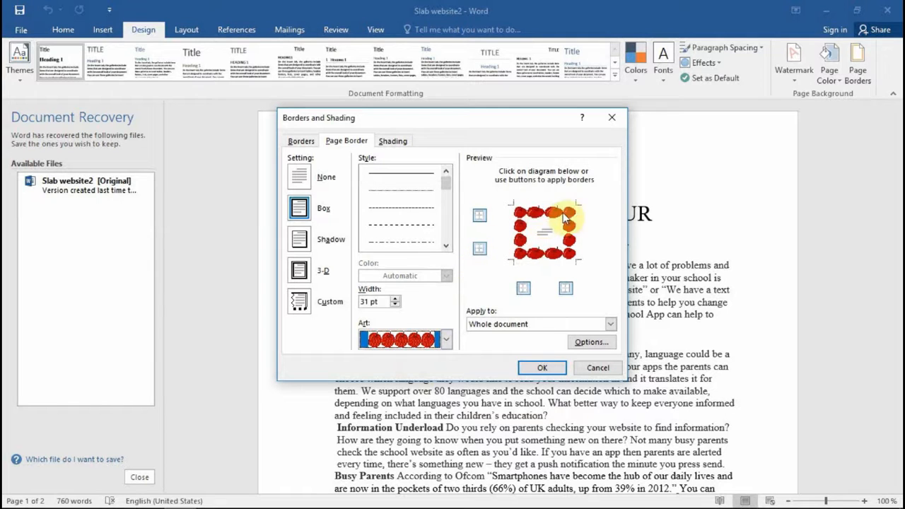
click(521, 231)
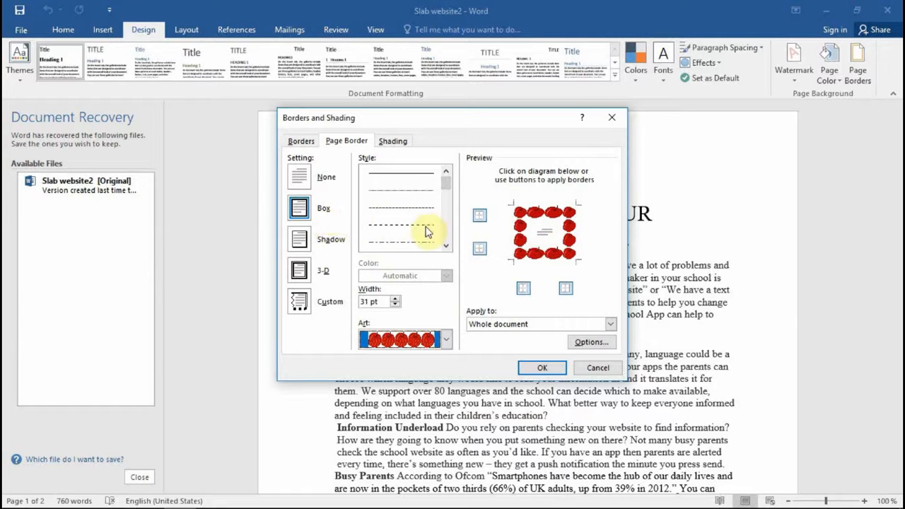
click(415, 206)
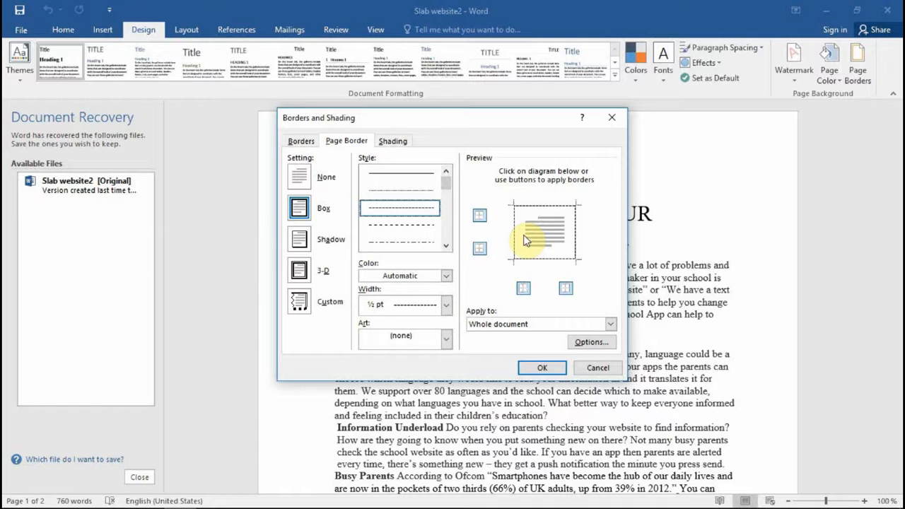
- Apply a 12 pt red heart art border to the pages of the whole document
click(445, 340)
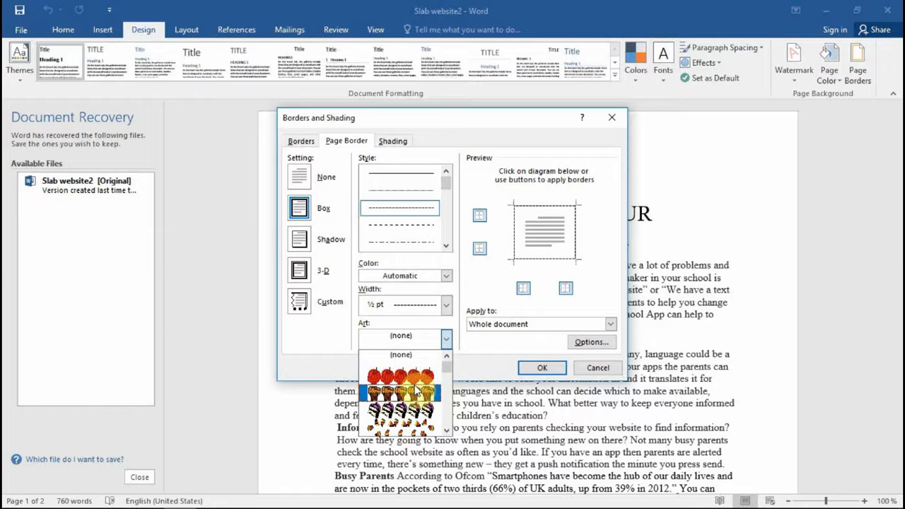
click(446, 429)
click(448, 429)
click(449, 430)
click(448, 429)
click(449, 429)
click(448, 430)
click(448, 429)
click(448, 430)
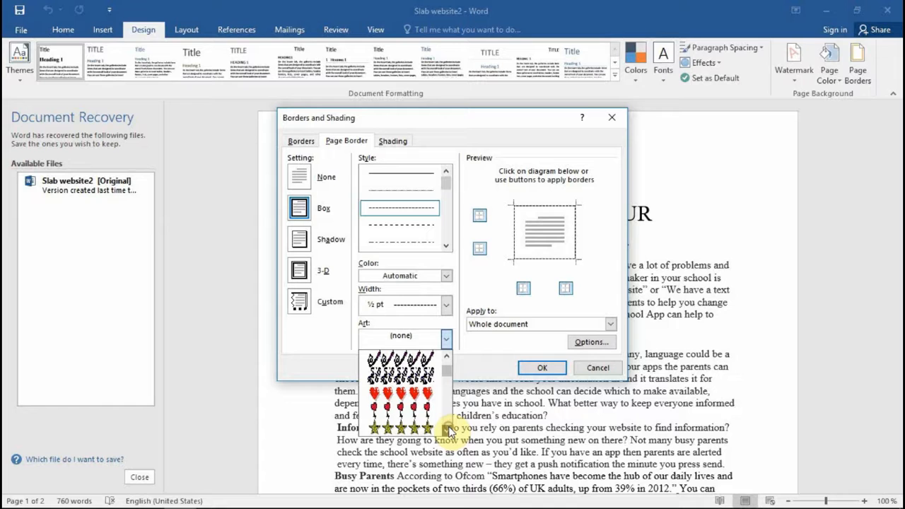
click(423, 400)
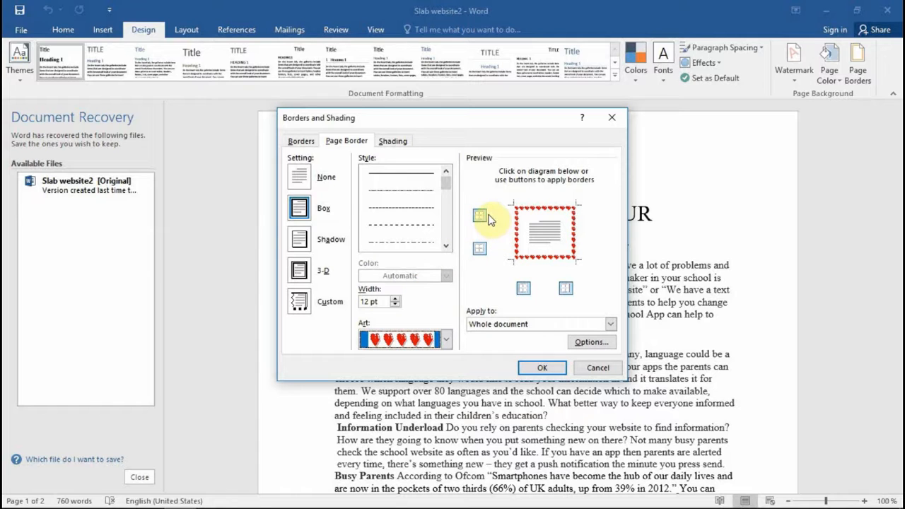
click(548, 367)
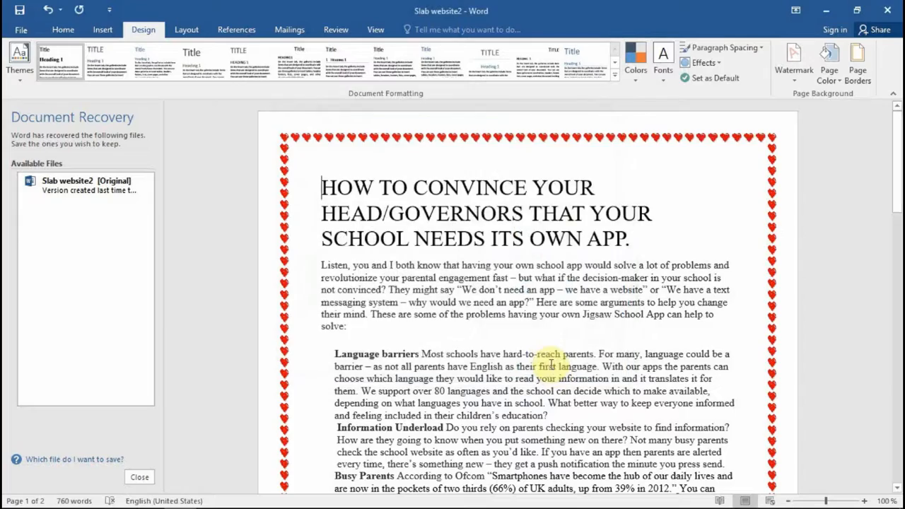
- Examine how the heart border frames both pages of the document, from beginning to end
scroll(544, 357, down, 10)
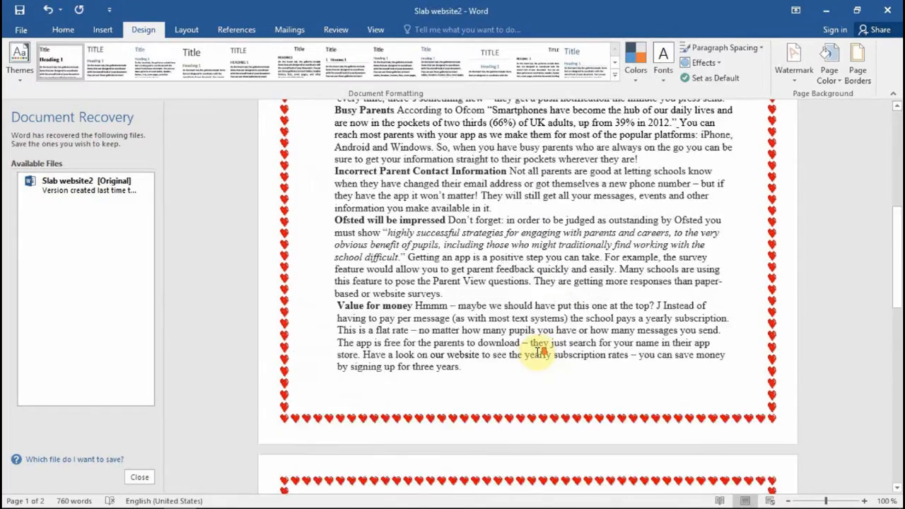
scroll(541, 346, down, 8)
scroll(549, 354, up, 13)
scroll(552, 353, up, 3)
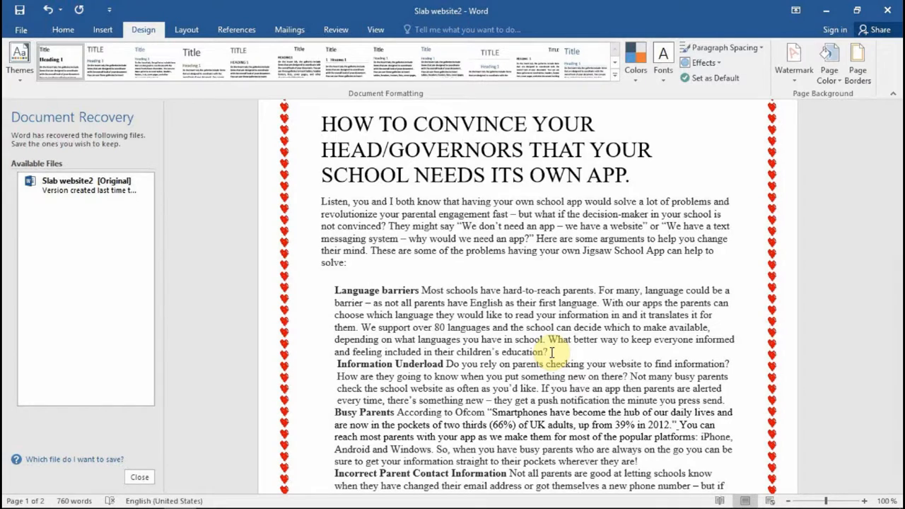
scroll(551, 351, down, 15)
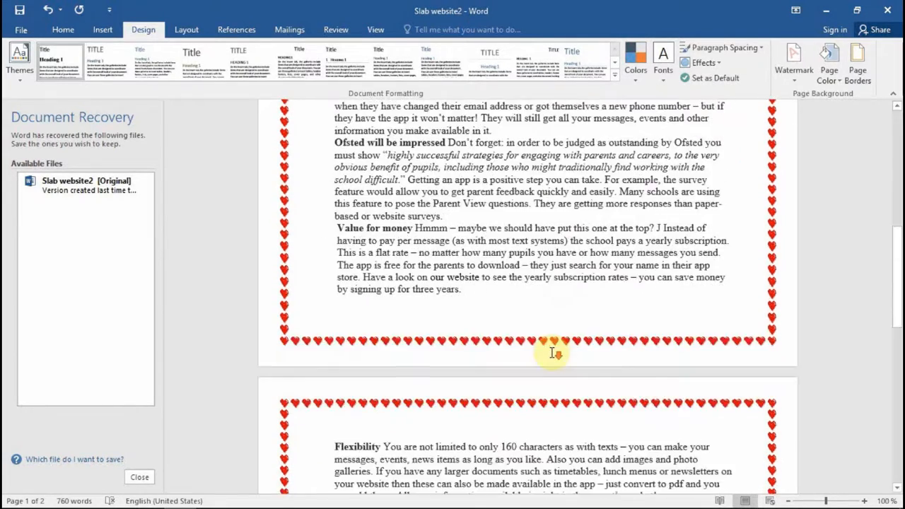
scroll(553, 352, down, 5)
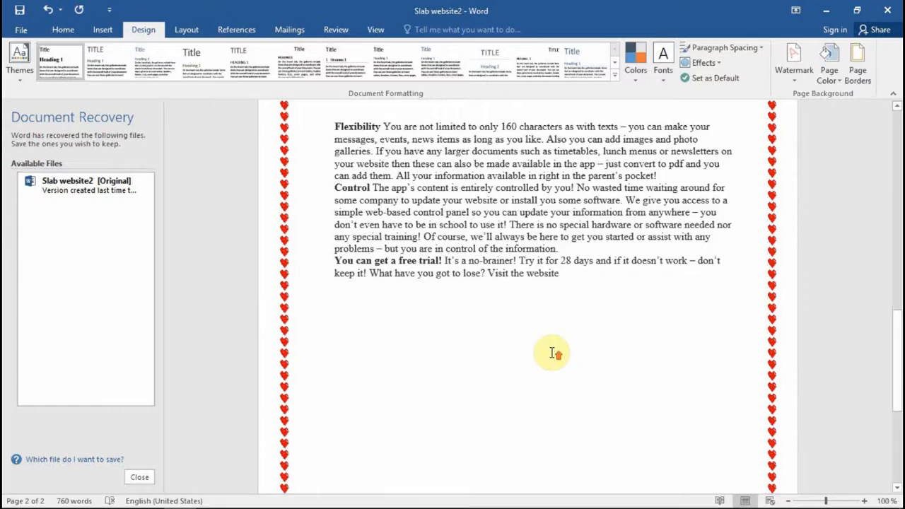
scroll(552, 353, down, 8)
scroll(563, 343, up, 6)
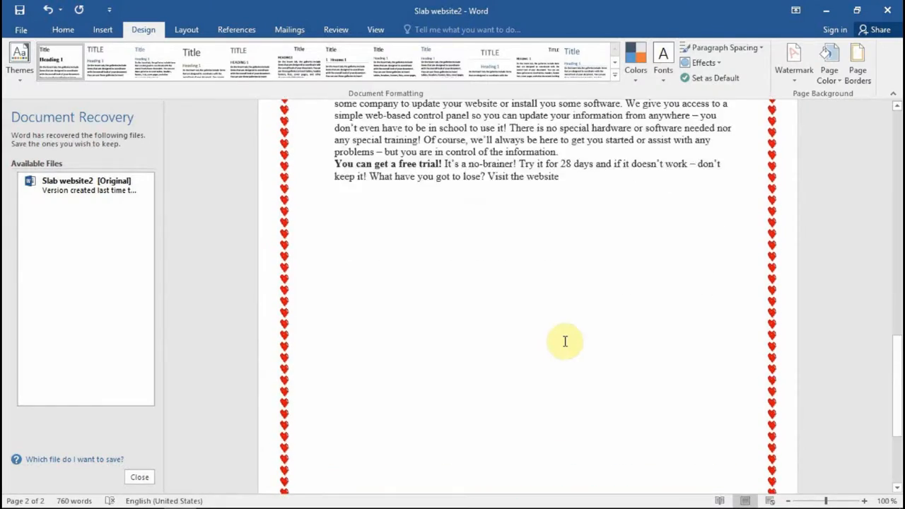
scroll(564, 342, up, 20)
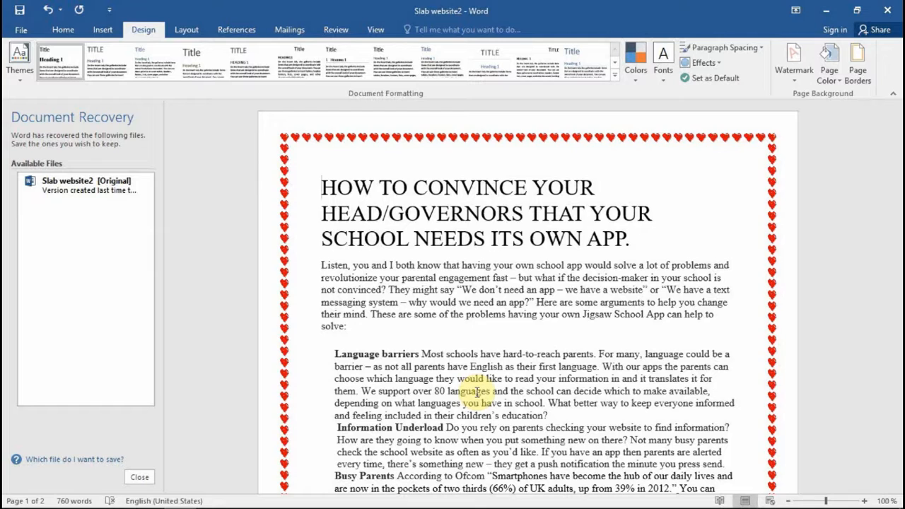
- Undo the heart page border and redo it
key(ctrl+z)
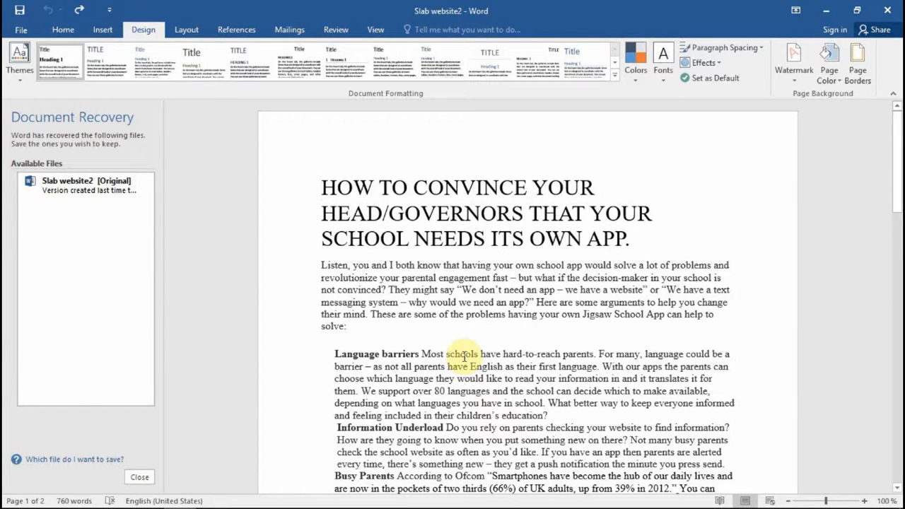
key(ctrl+y)
scroll(505, 333, down, 10)
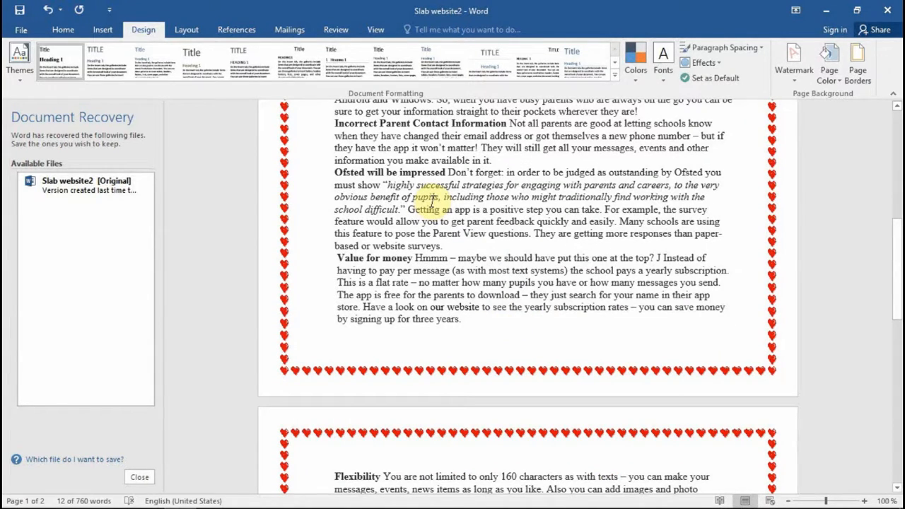
- Change the page border art to the 20 pt balloons design for the whole document and check it on both pages
click(857, 64)
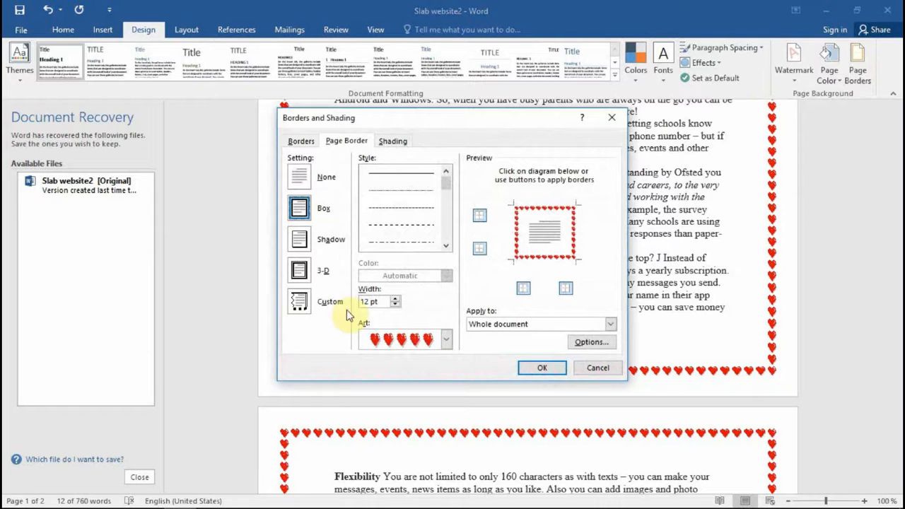
click(447, 339)
scroll(424, 371, up, 2)
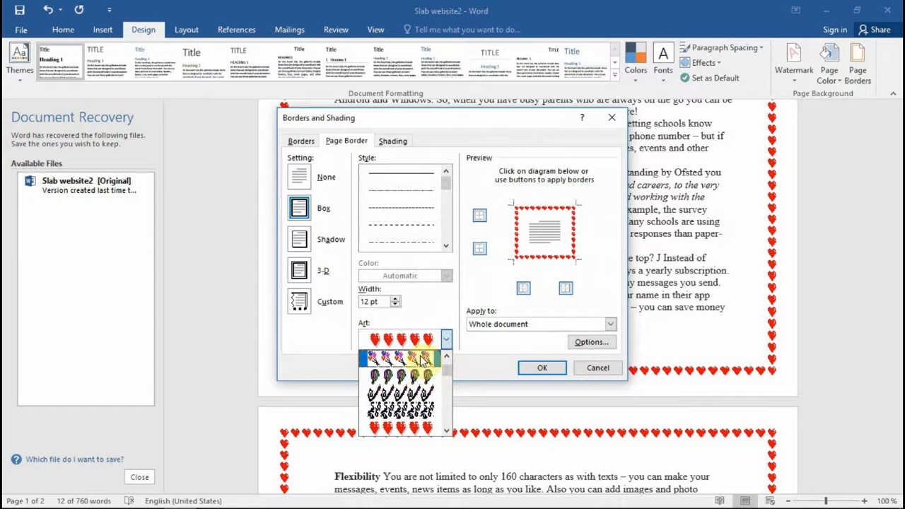
click(423, 360)
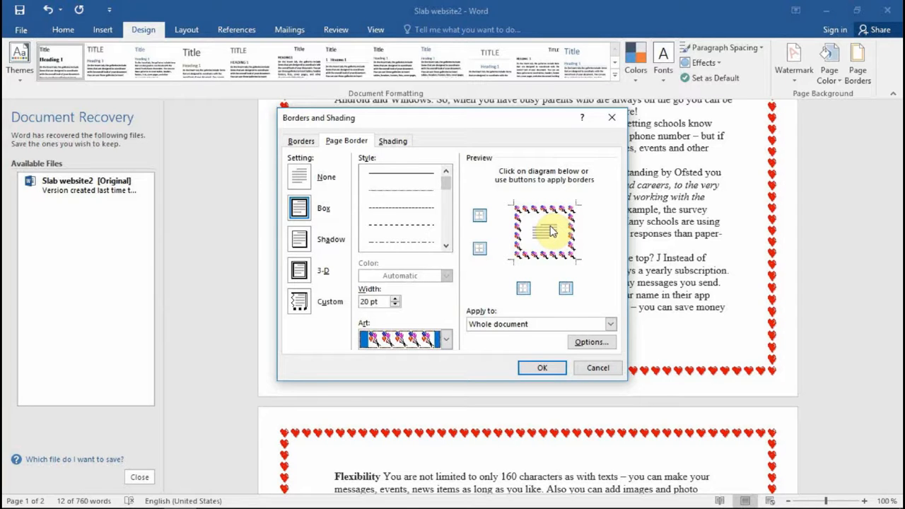
click(542, 367)
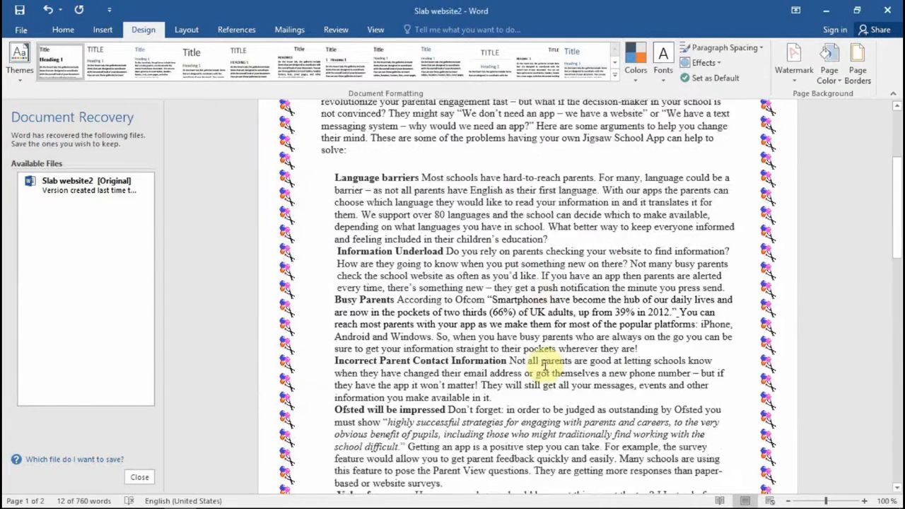
scroll(606, 333, up, 3)
scroll(608, 368, down, 15)
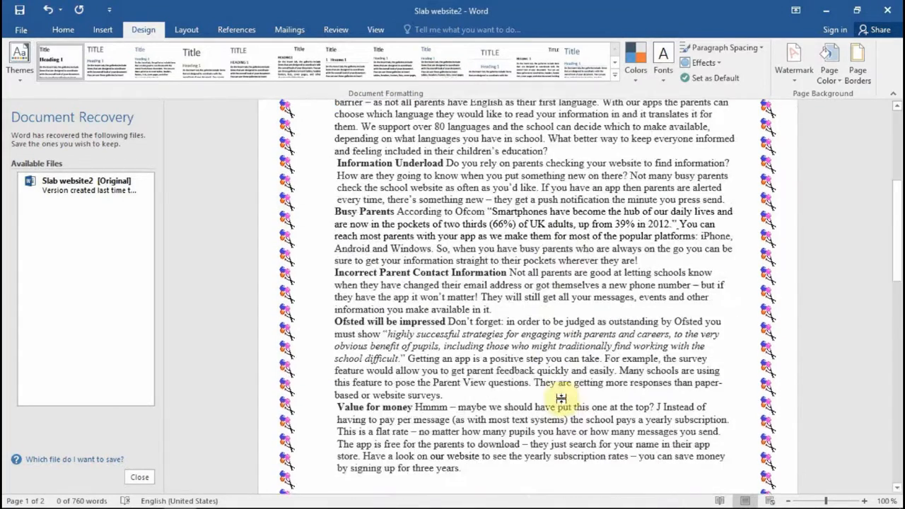
scroll(551, 432, down, 3)
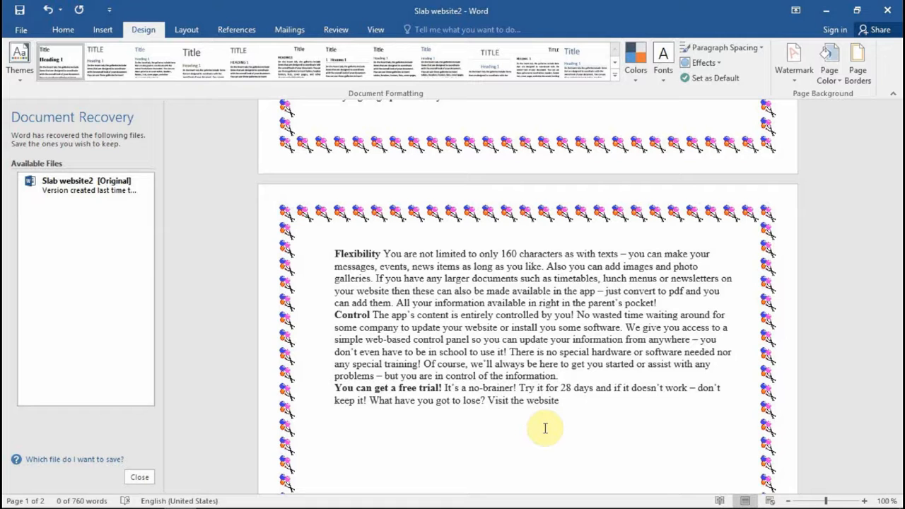
- Try landscape orientation for the document and return it to portrait
click(102, 29)
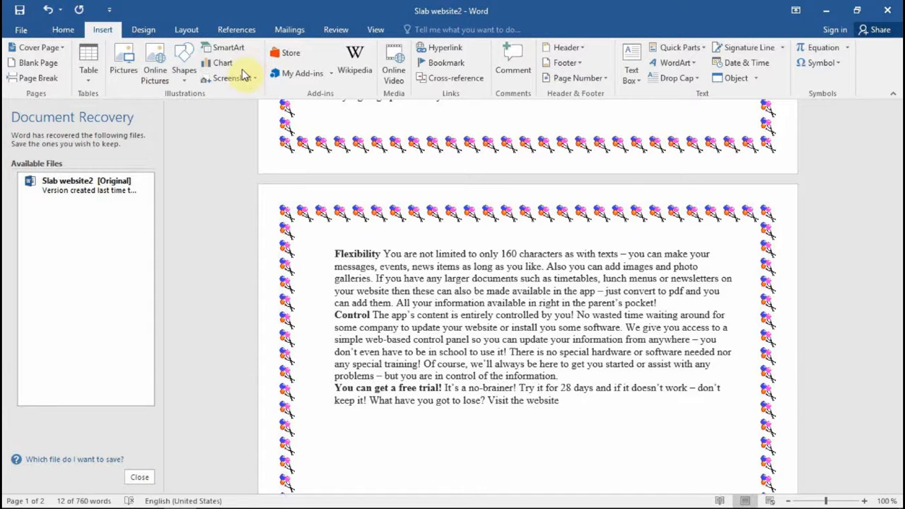
click(186, 30)
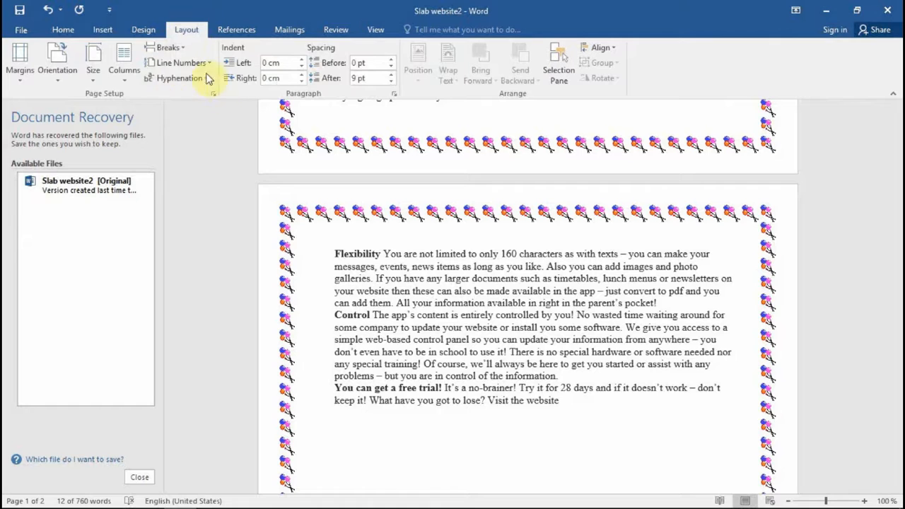
click(60, 85)
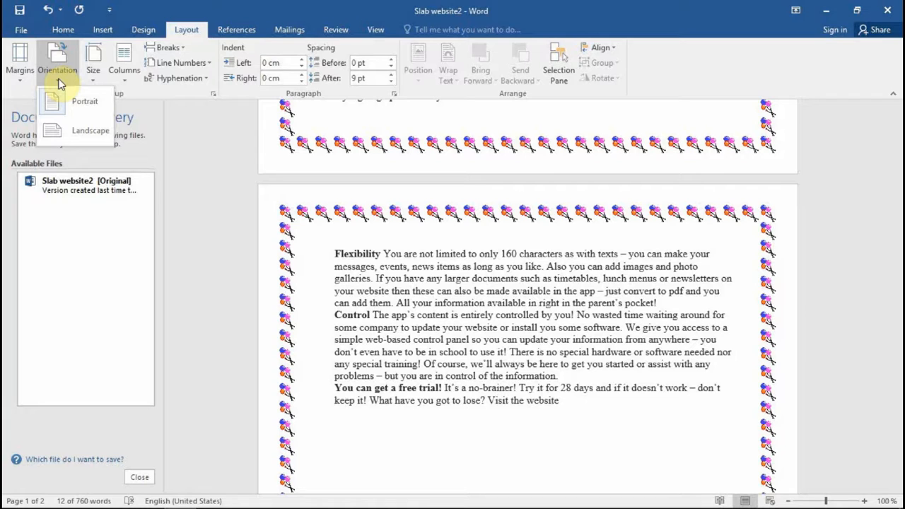
click(85, 129)
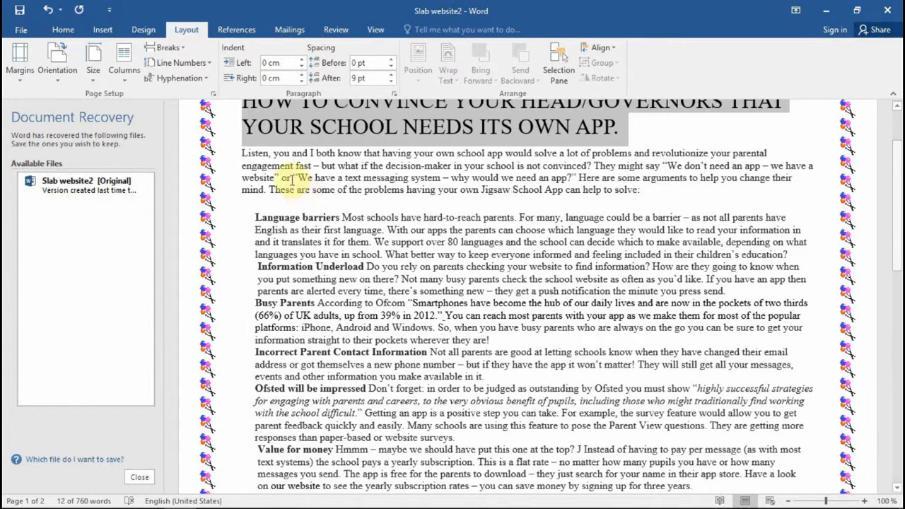
click(59, 88)
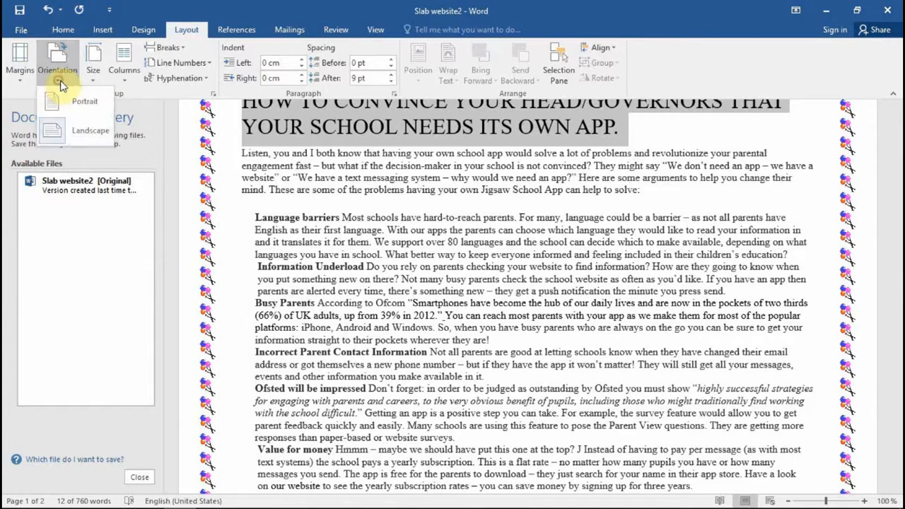
click(62, 95)
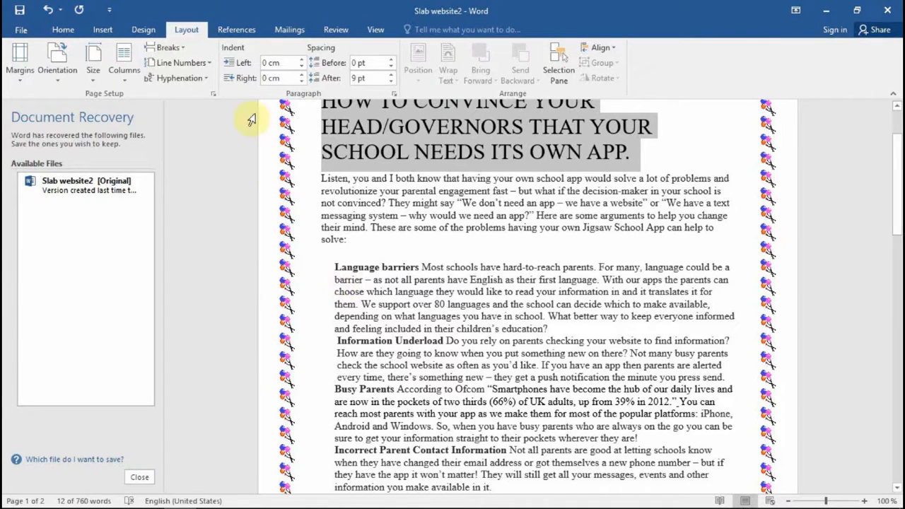
- Set the paper size to A4 (21 × 29.7 cm) for the whole document
click(96, 83)
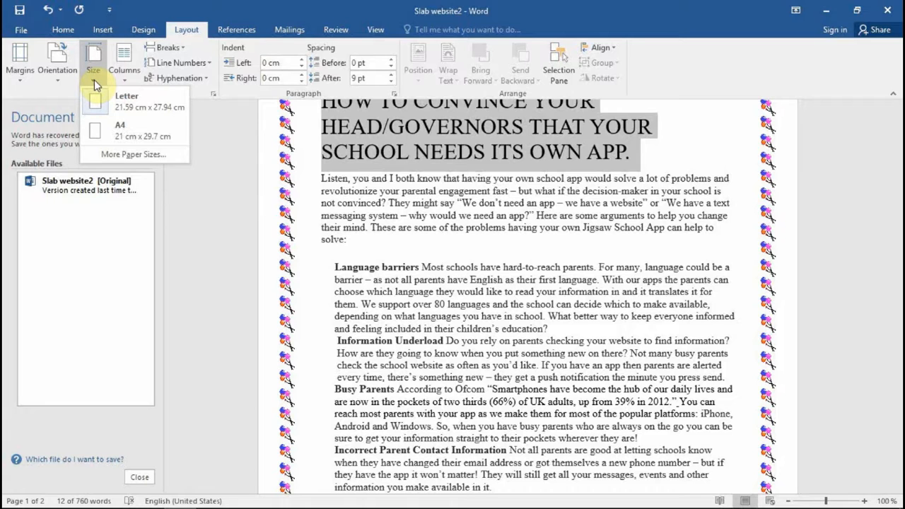
click(132, 154)
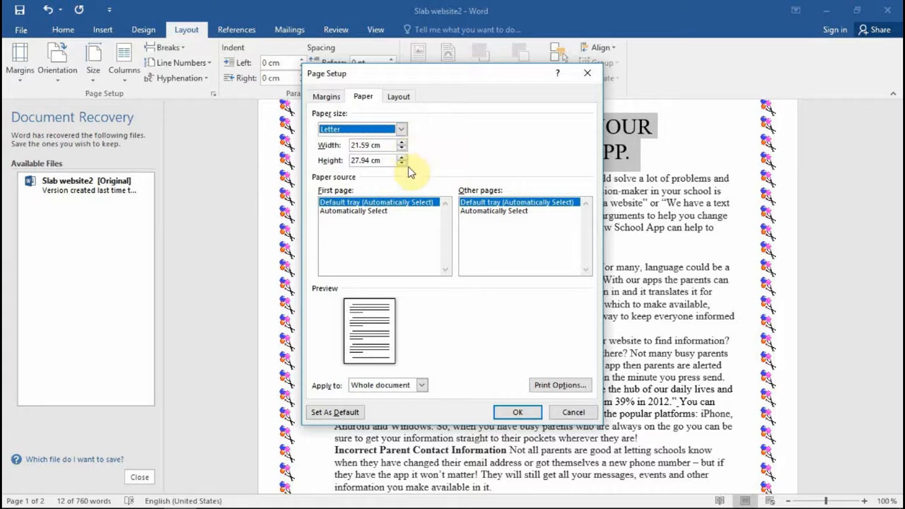
click(402, 130)
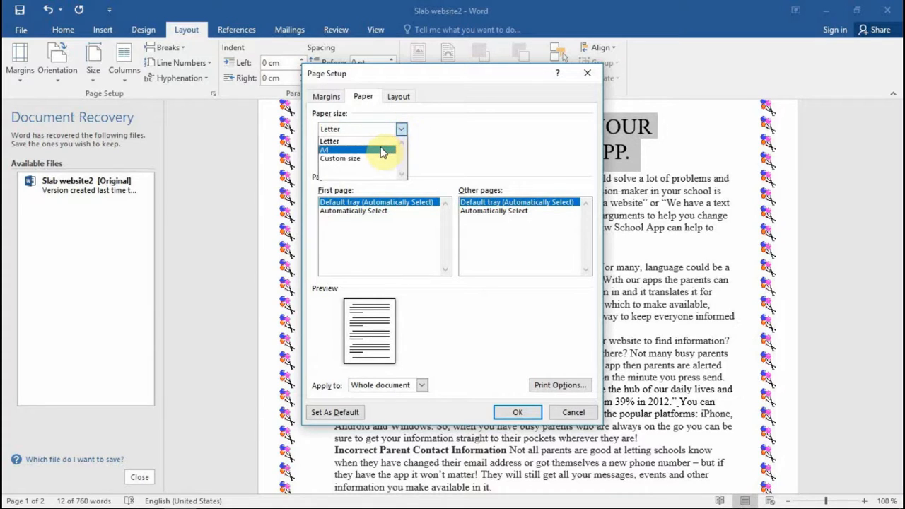
click(381, 151)
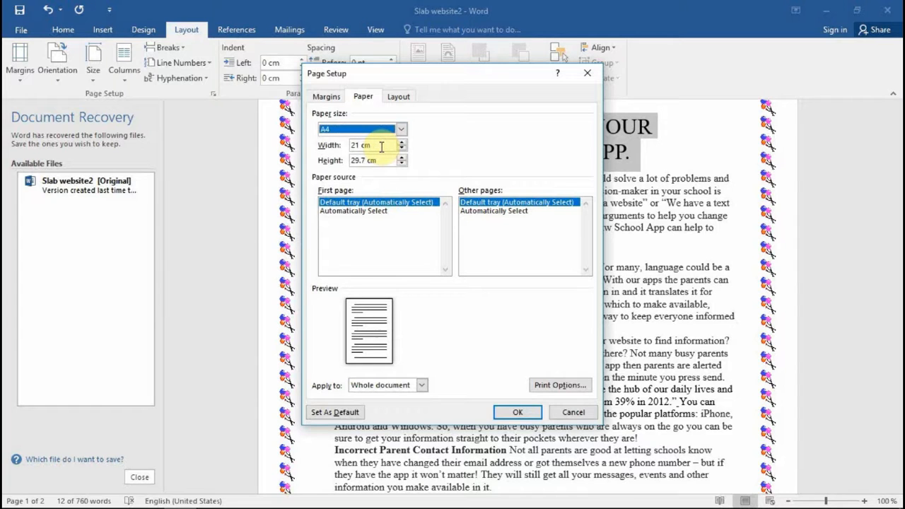
click(401, 128)
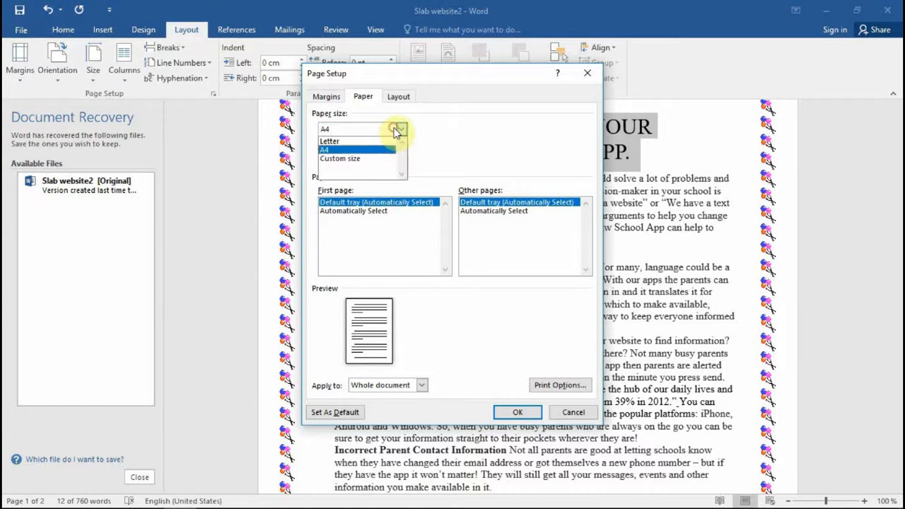
click(358, 149)
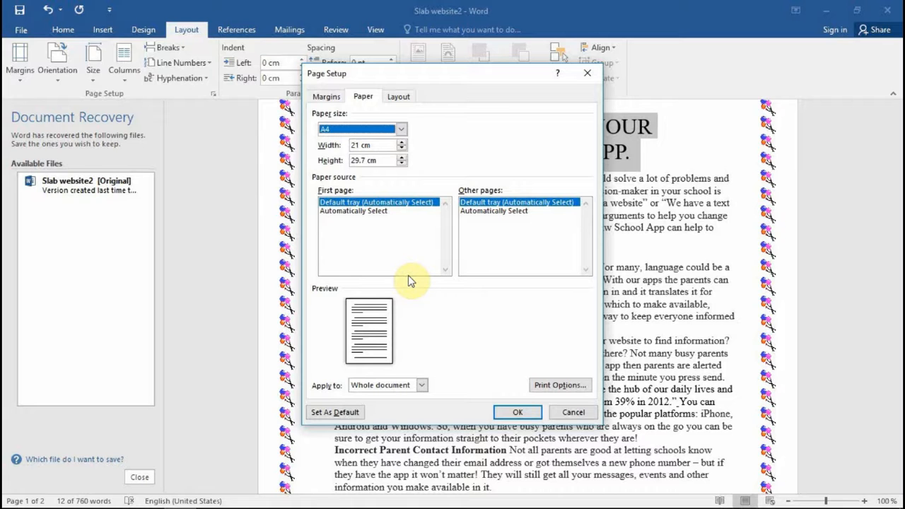
click(514, 414)
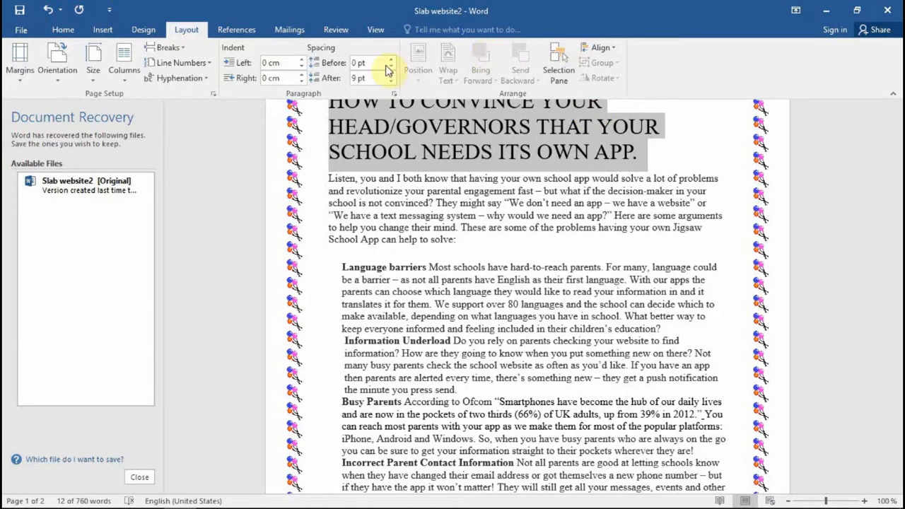
- Apply the last custom margins and set 2.54 cm margins on all four sides in portrait for the whole document
click(21, 82)
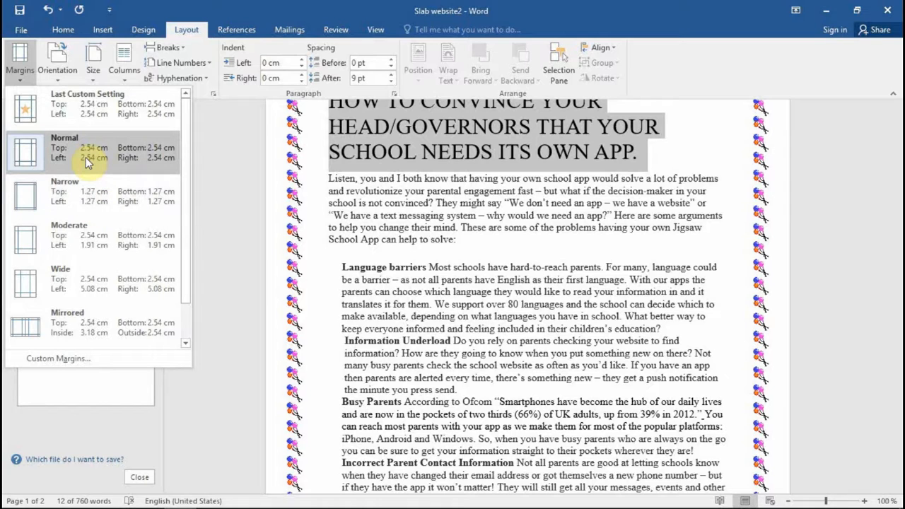
click(80, 112)
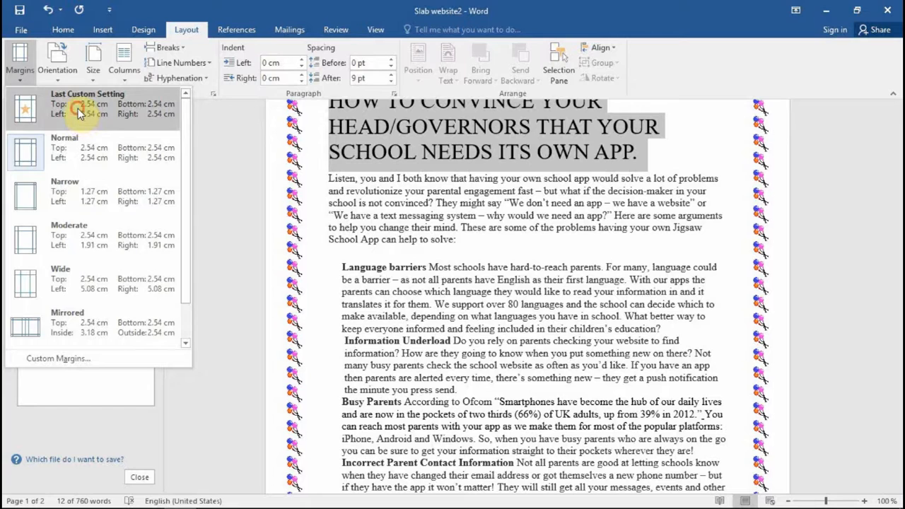
click(23, 78)
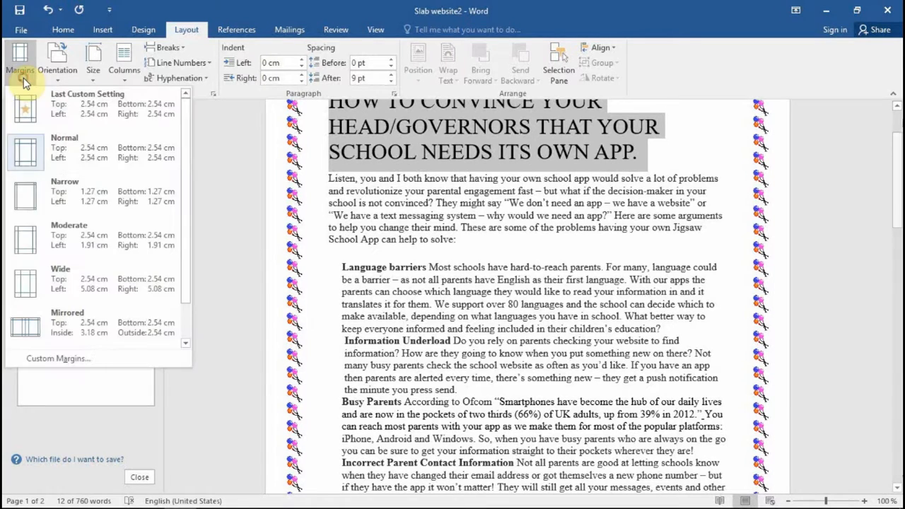
click(186, 343)
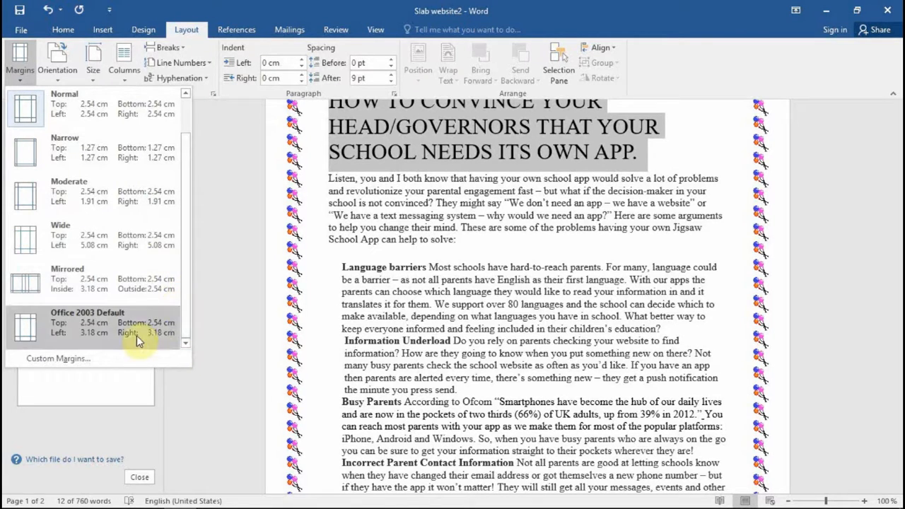
click(116, 357)
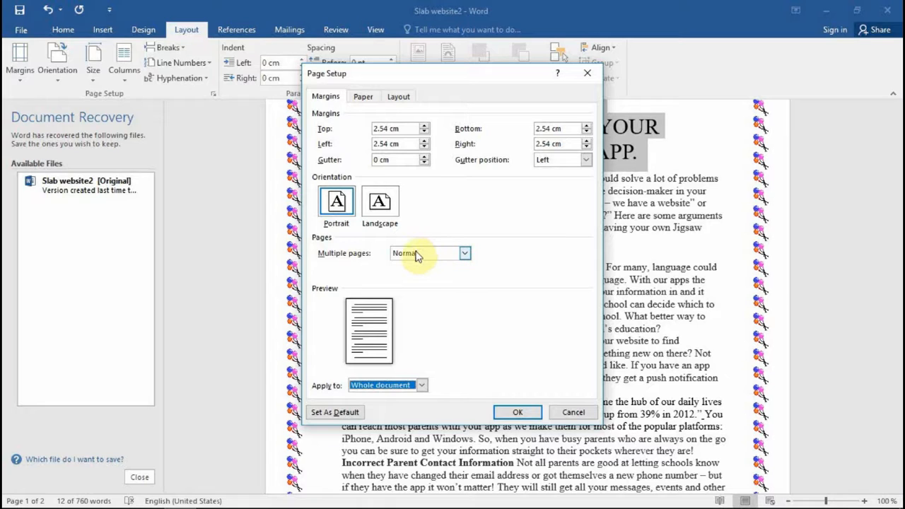
click(516, 413)
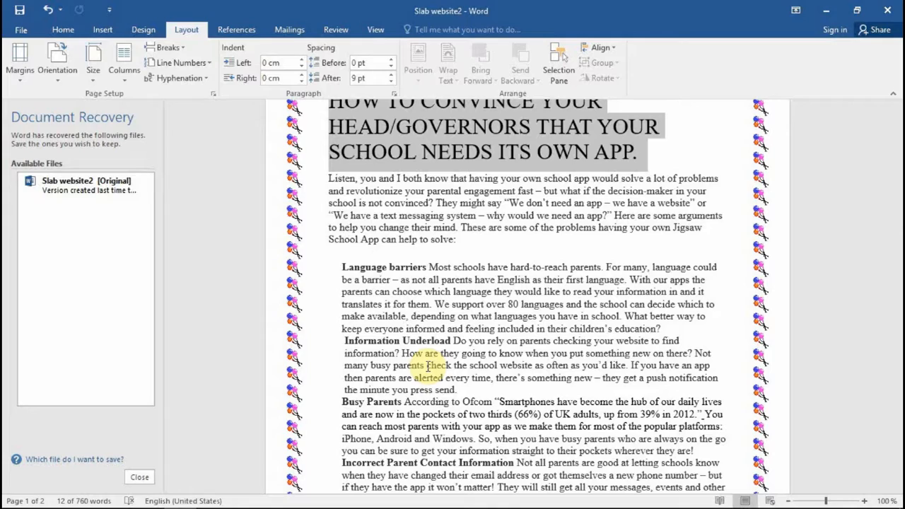
- Try inserting page breaks after the last line of page 1 and examine the resulting pages
scroll(325, 318, down, 7)
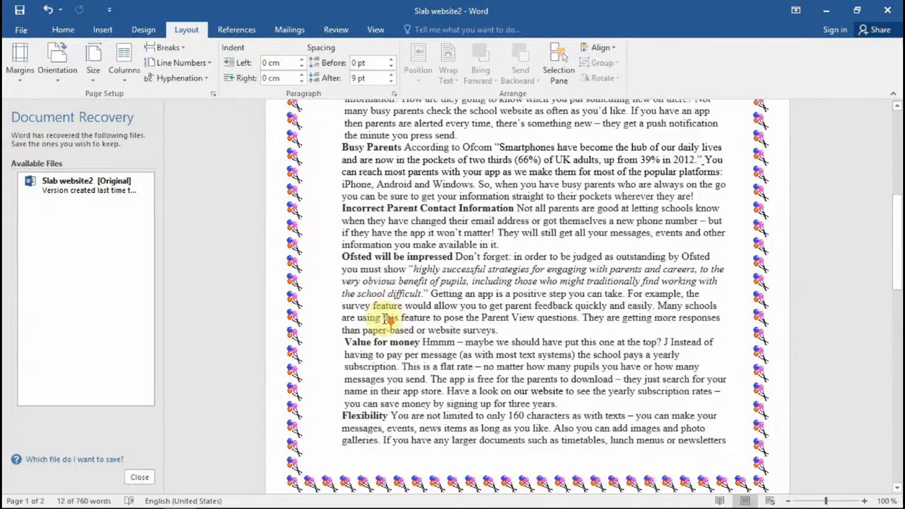
scroll(389, 319, down, 20)
scroll(388, 319, up, 15)
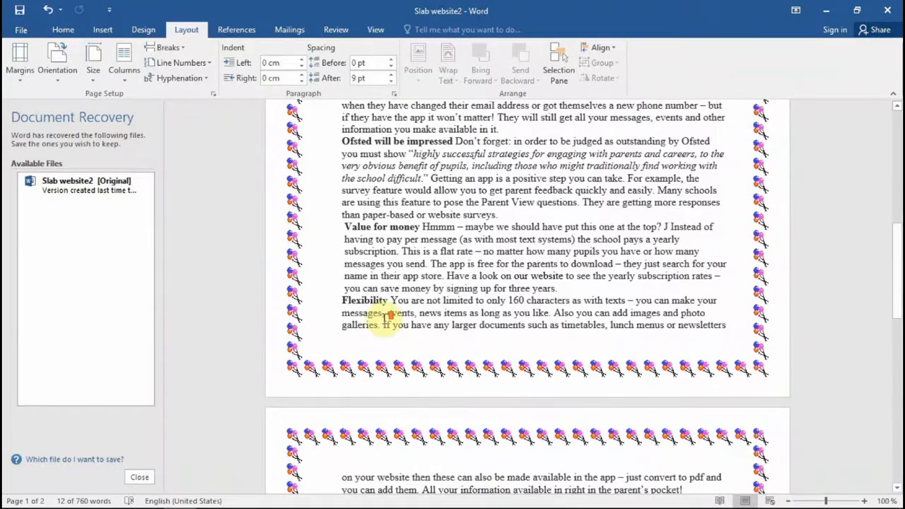
scroll(384, 319, up, 5)
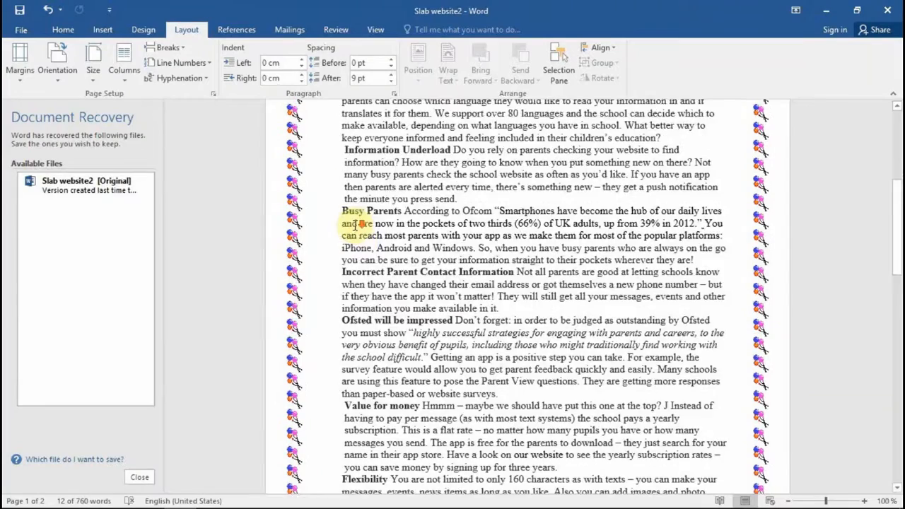
scroll(356, 224, down, 10)
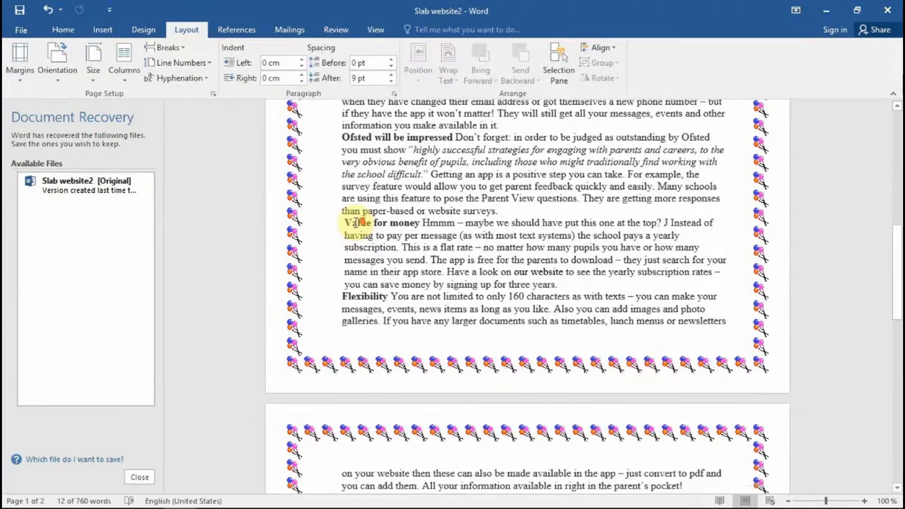
click(739, 139)
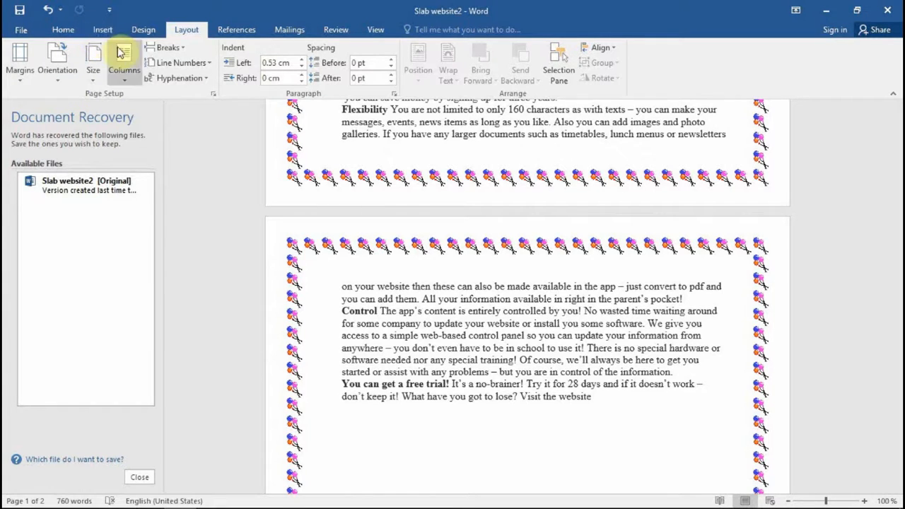
click(183, 50)
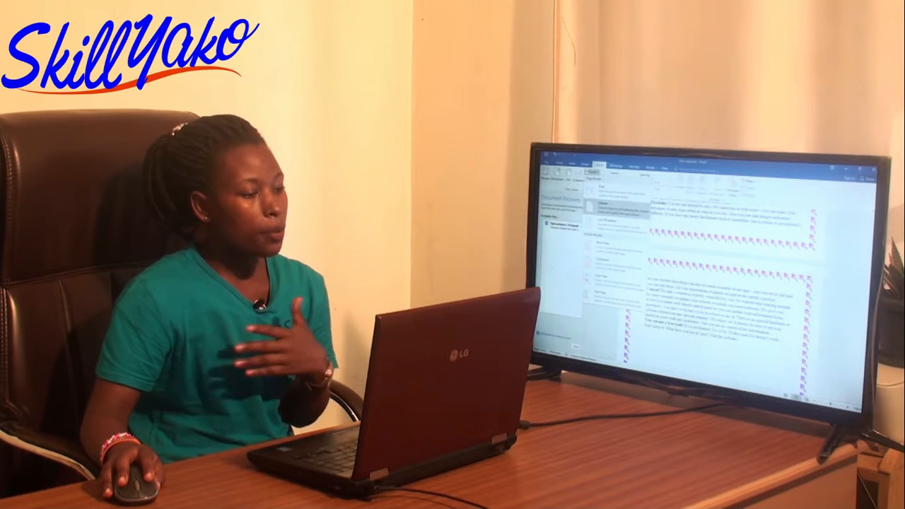
click(604, 188)
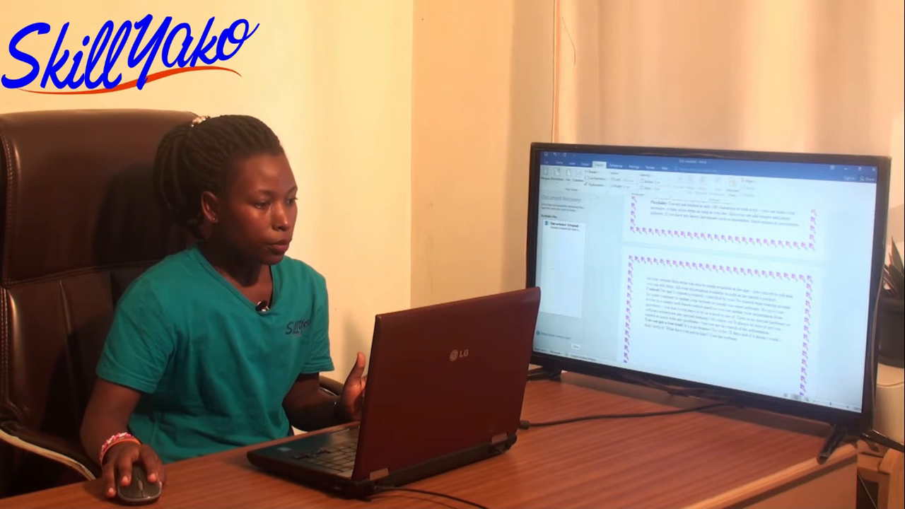
click(592, 173)
click(605, 188)
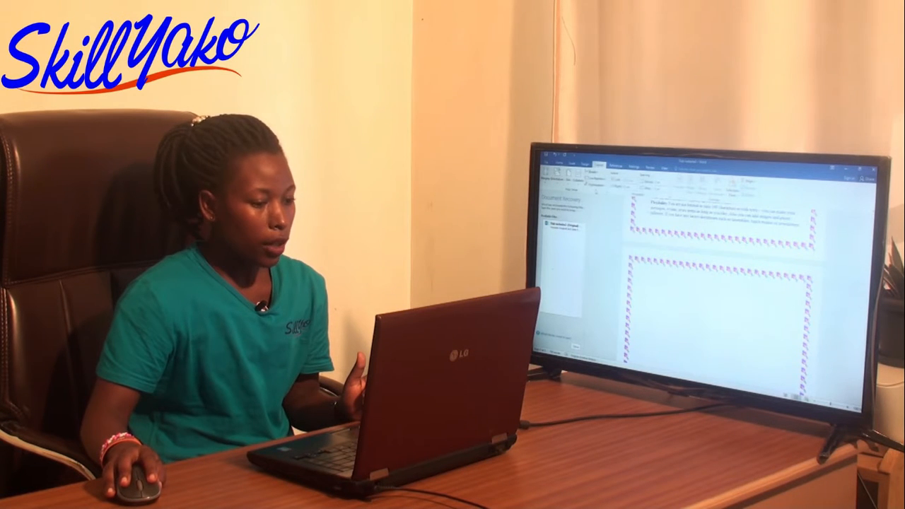
scroll(718, 290, up, 10)
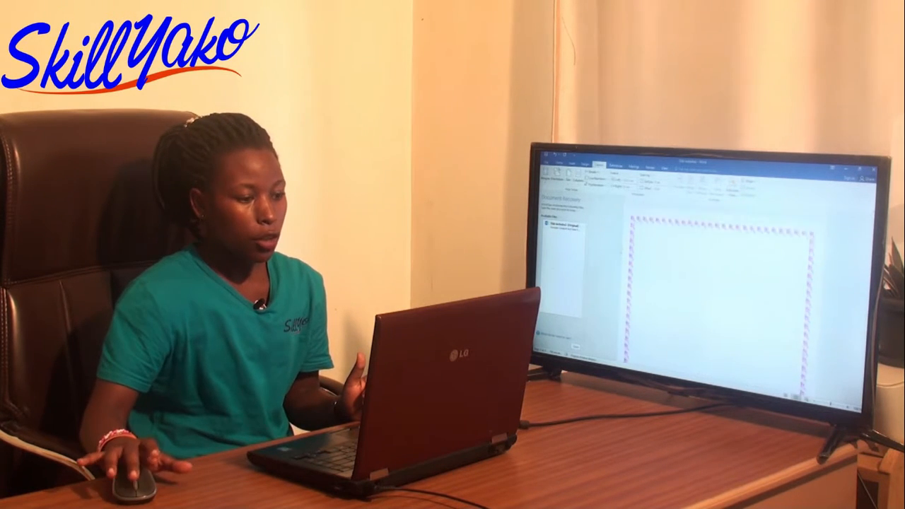
scroll(718, 290, down, 10)
scroll(717, 290, down, 3)
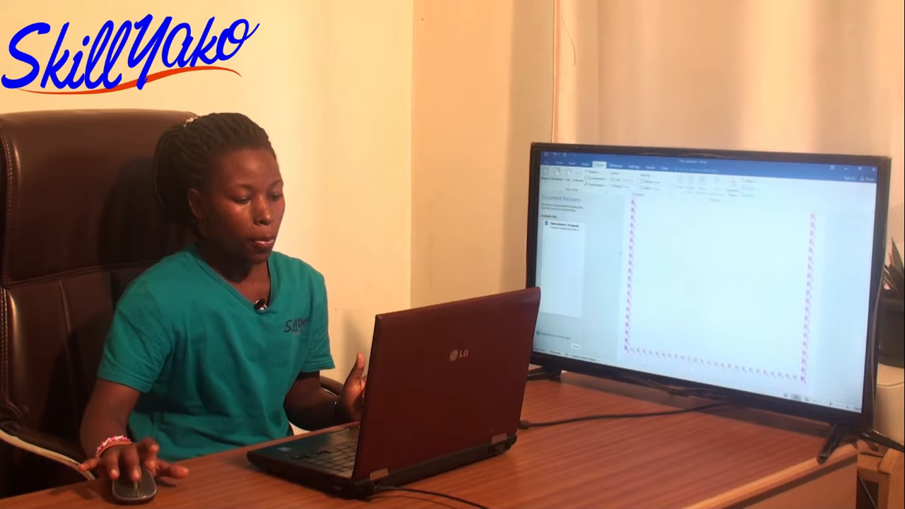
scroll(718, 290, up, 8)
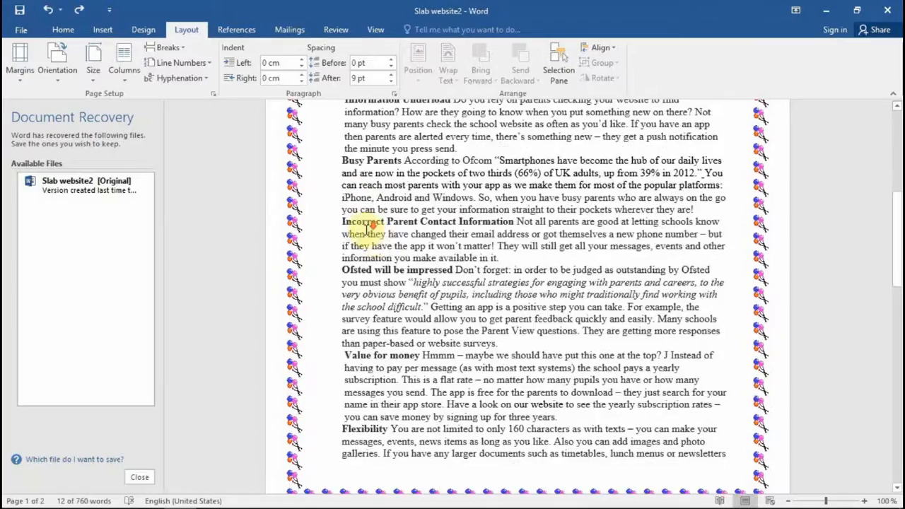
- Review the text and border on both pages of the document, ending at the heading
scroll(382, 255, down, 15)
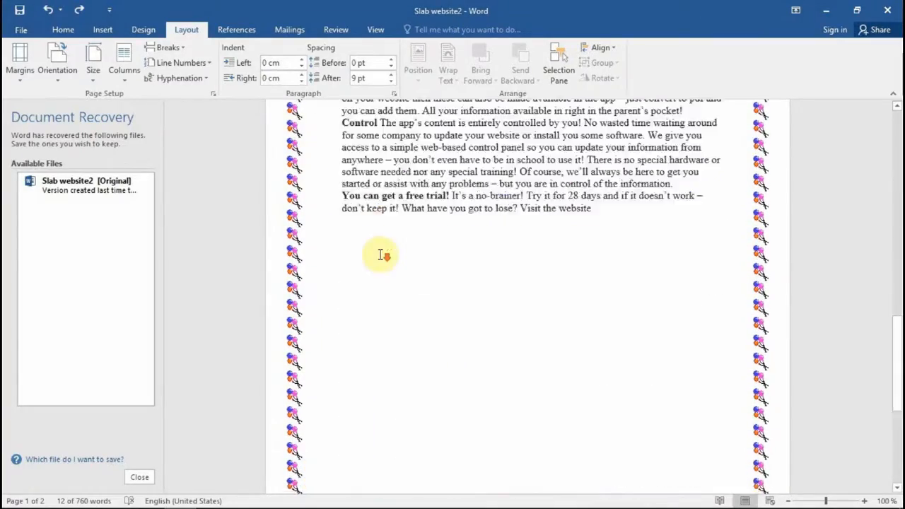
scroll(382, 253, down, 8)
scroll(433, 204, up, 9)
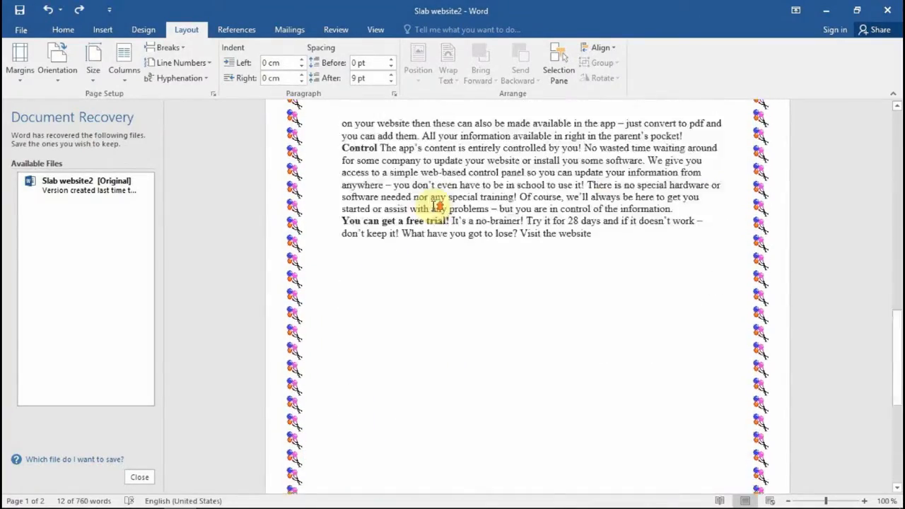
scroll(433, 204, up, 15)
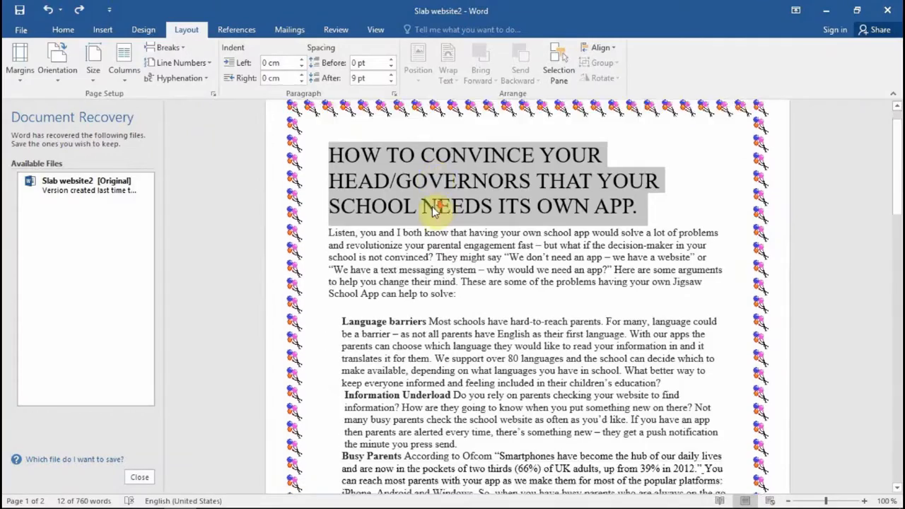
scroll(433, 207, down, 15)
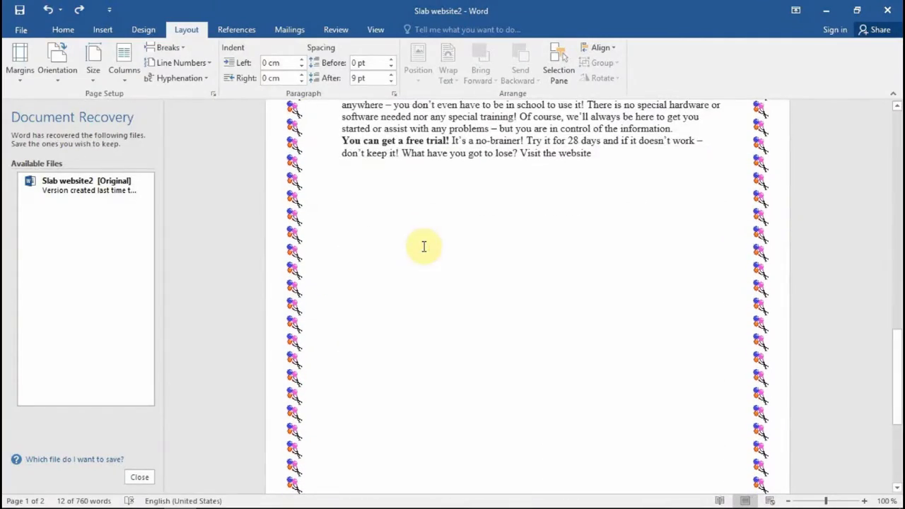
scroll(352, 210, up, 8)
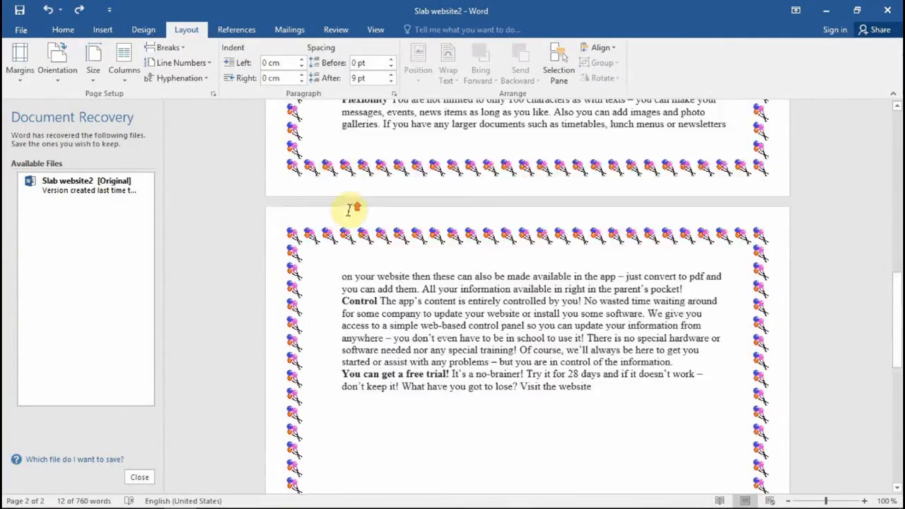
scroll(349, 211, up, 5)
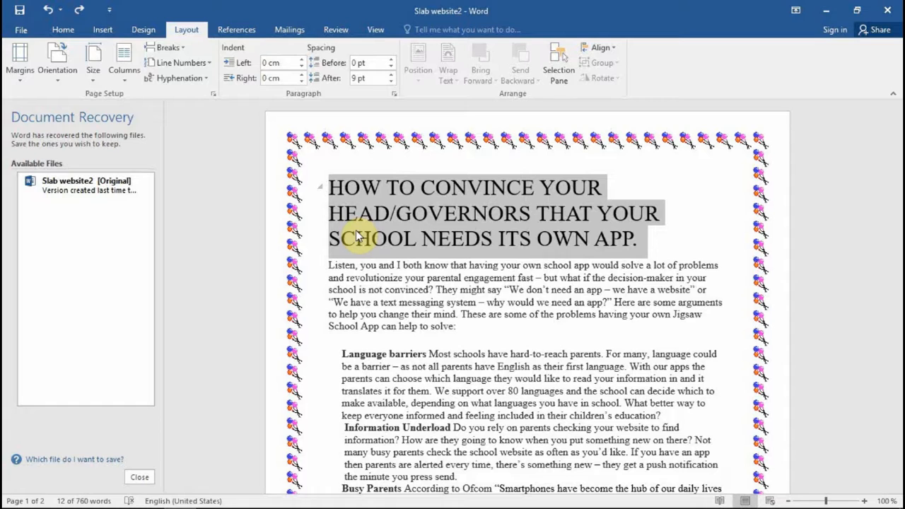
- Insert the built-in Integral header with its coloured title band into the document
click(65, 35)
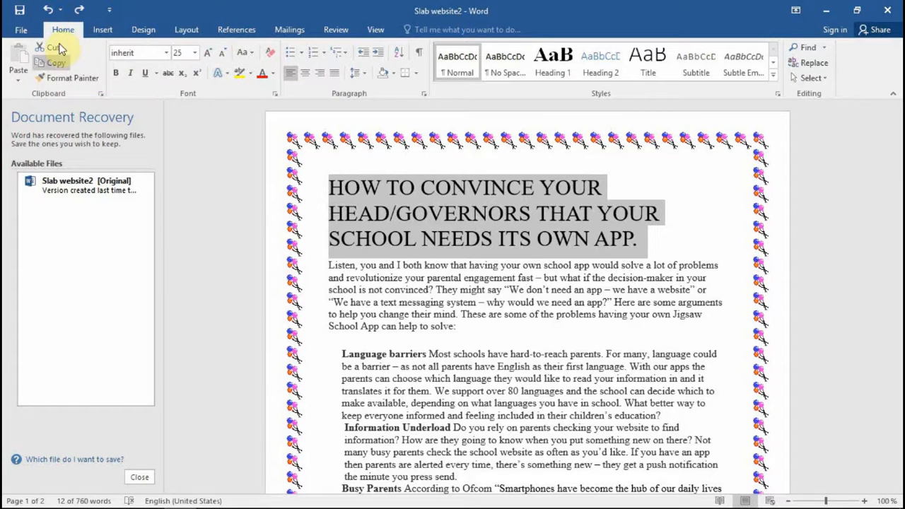
click(101, 30)
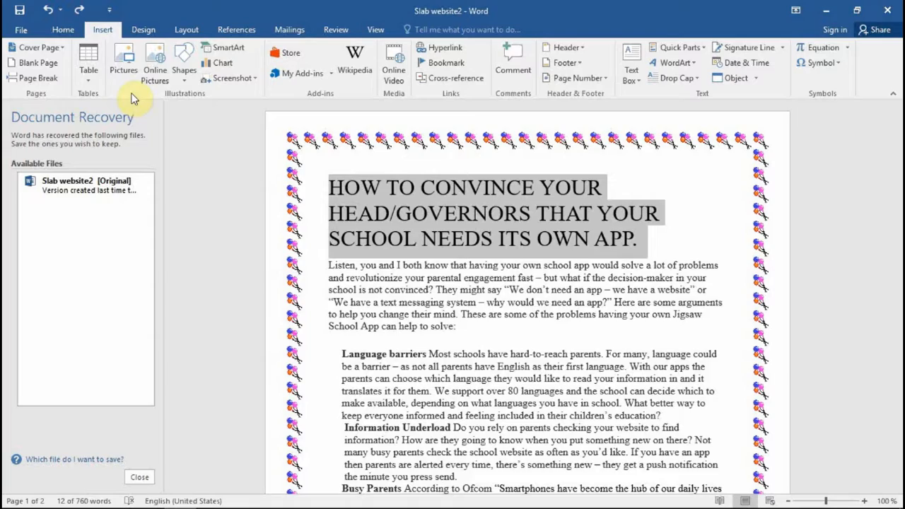
scroll(418, 313, down, 14)
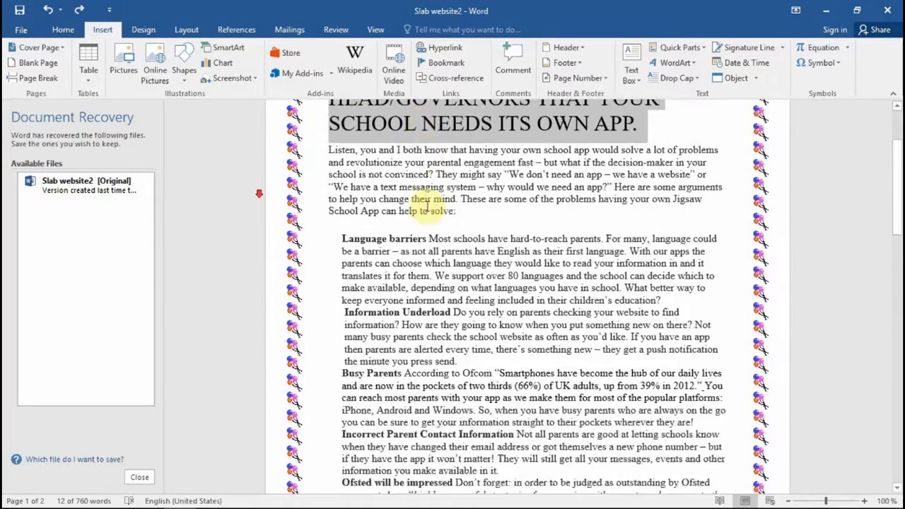
scroll(428, 205, up, 14)
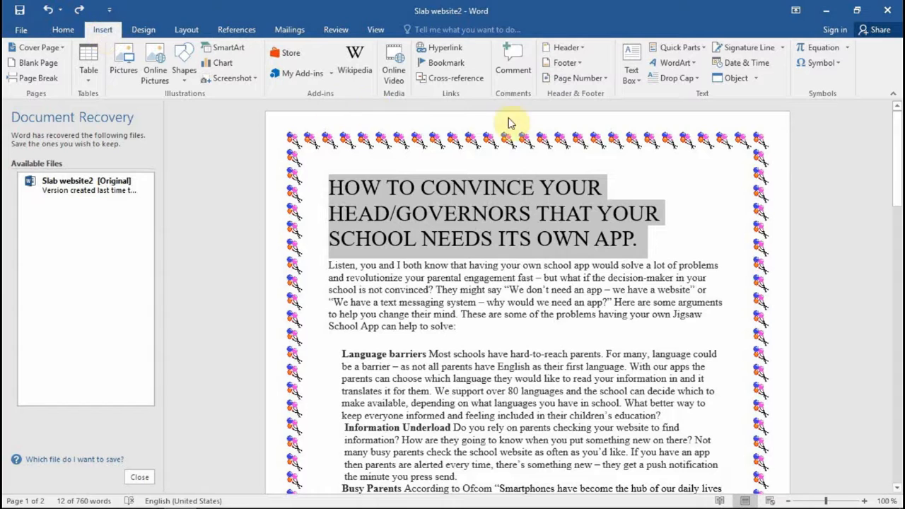
click(582, 50)
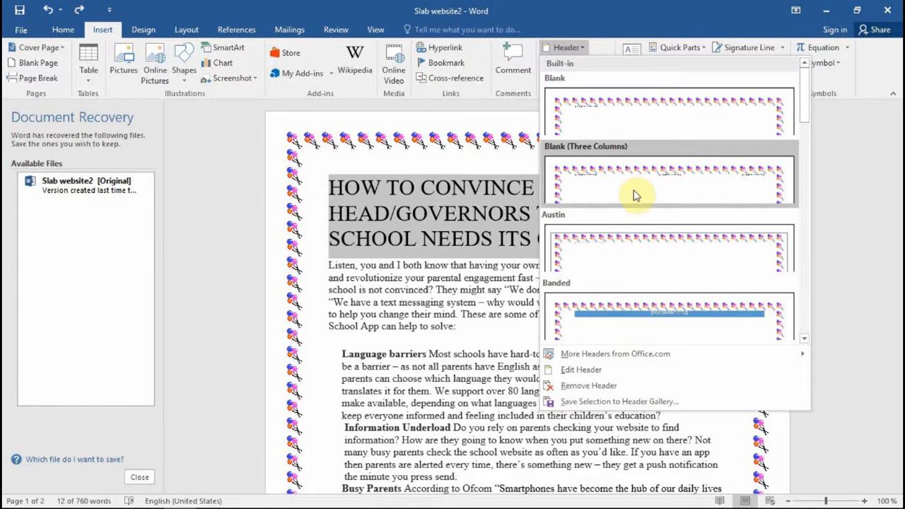
click(805, 338)
click(809, 340)
click(809, 340)
click(808, 339)
click(808, 339)
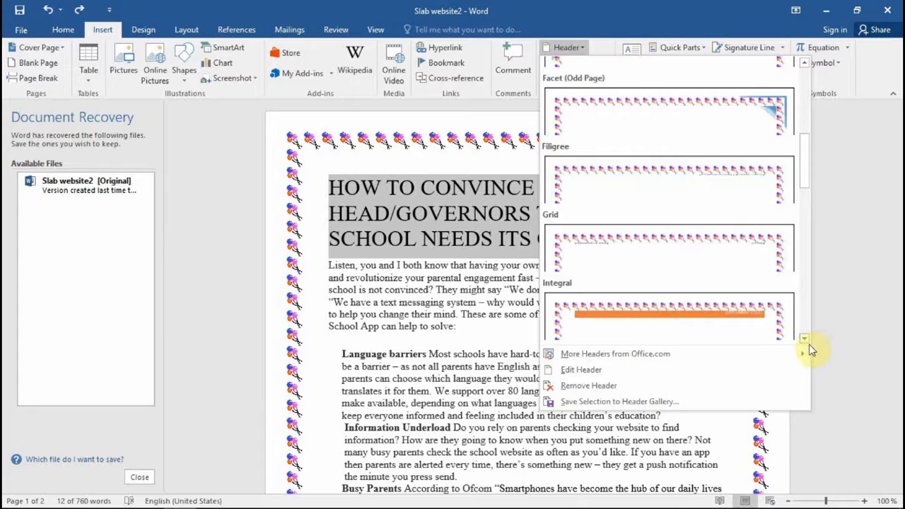
click(806, 342)
click(806, 342)
click(632, 185)
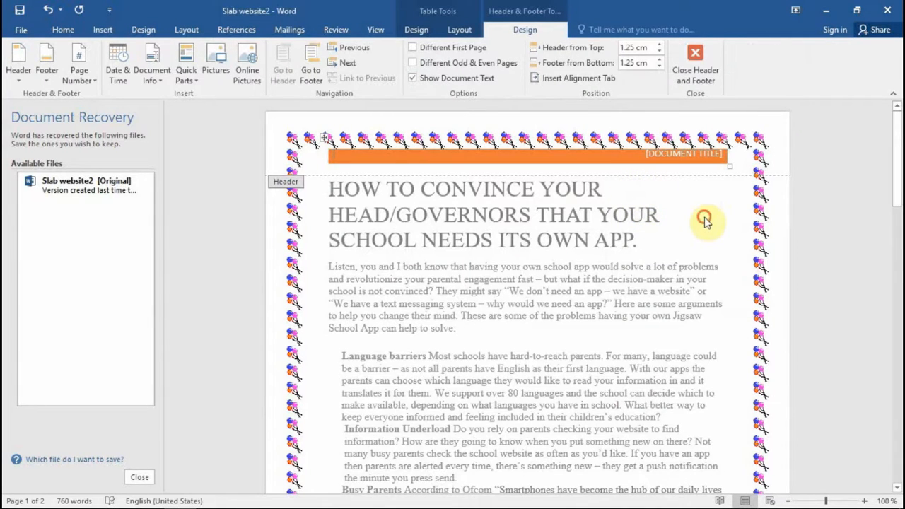
- Set the header's document title to HGSYU, return to the body text and check the header on both pages
click(684, 161)
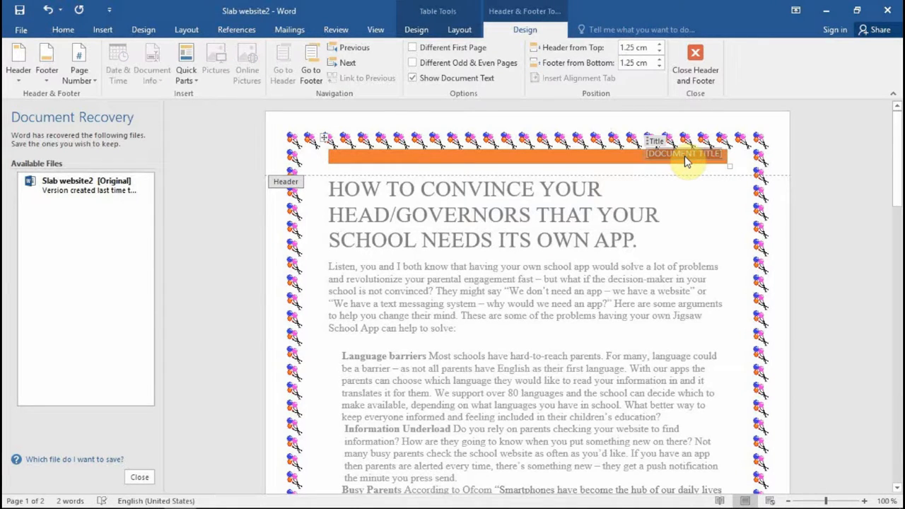
text(HGSYU)
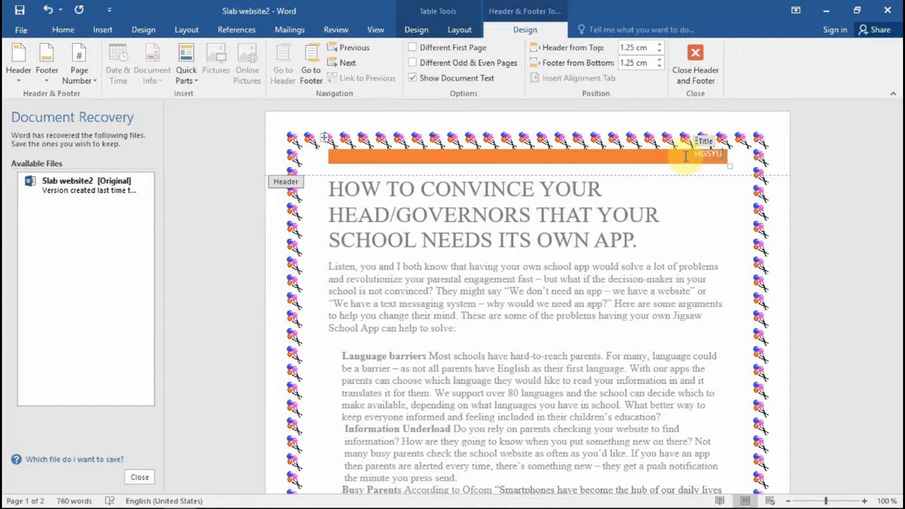
click(684, 157)
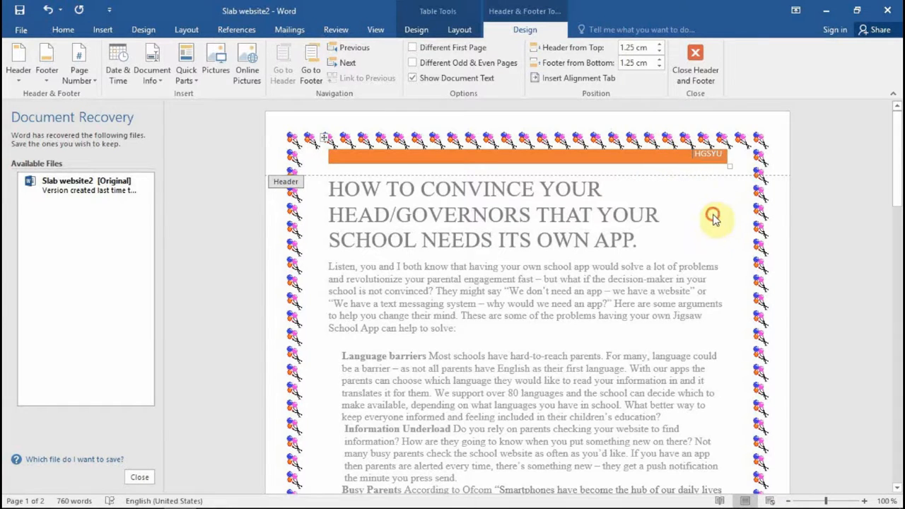
triple_click(650, 311)
click(627, 351)
scroll(676, 304, down, 6)
scroll(675, 307, down, 18)
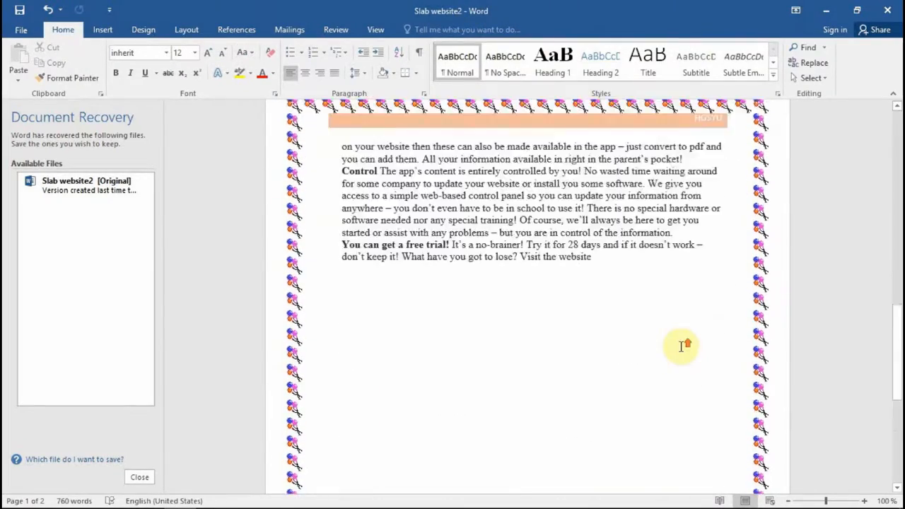
scroll(683, 346, up, 10)
scroll(683, 346, up, 14)
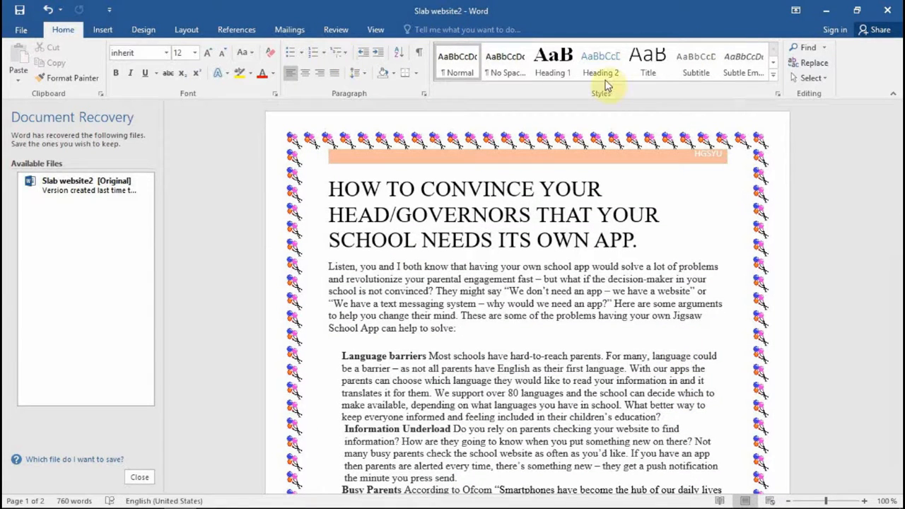
- Insert the built-in Grid footer with page numbering into the document
click(99, 35)
click(579, 62)
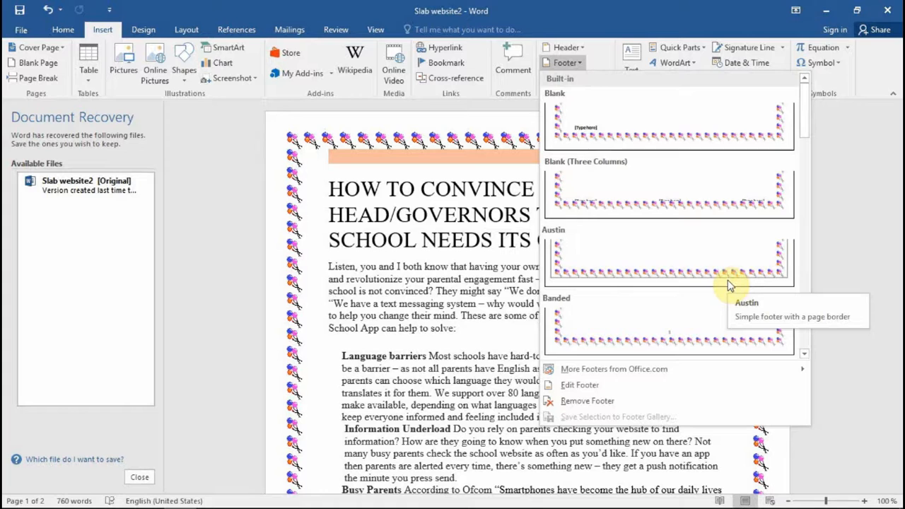
scroll(728, 280, down, 3)
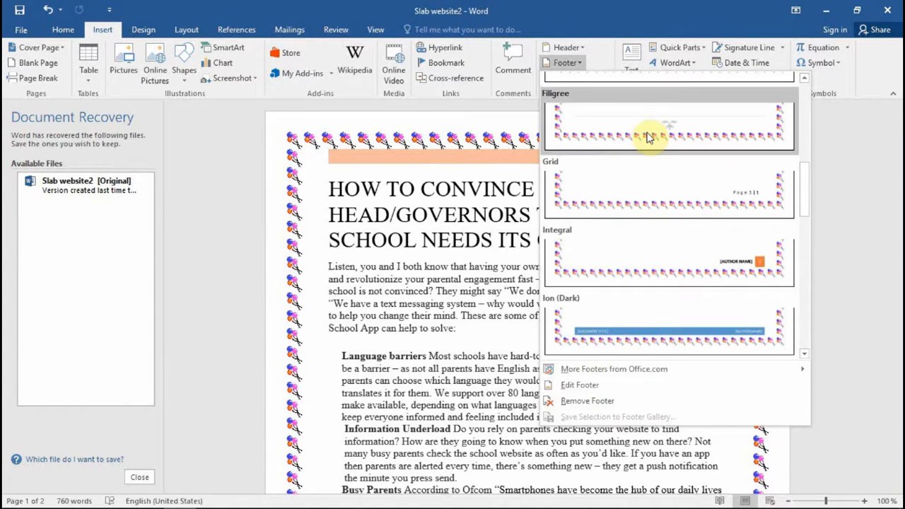
click(644, 180)
scroll(647, 181, down, 4)
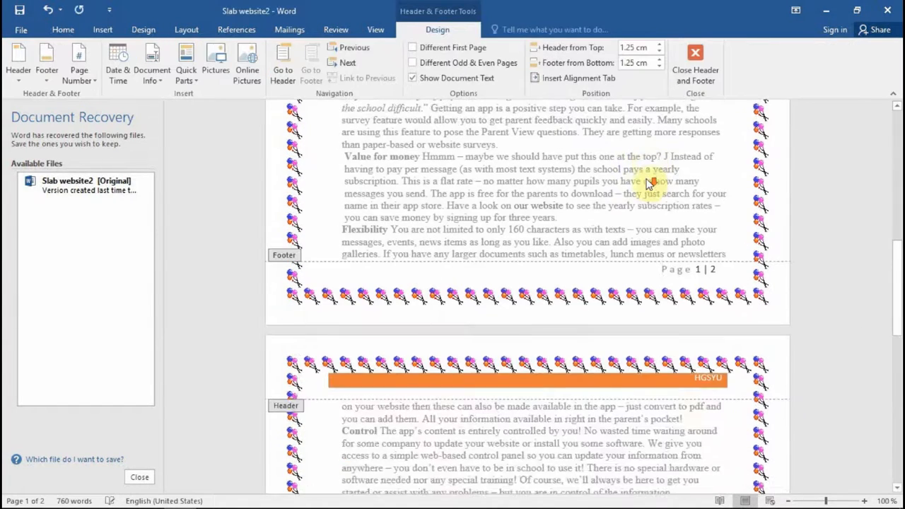
- Add the text GD directly before the word Page in the footer and return to the body text
click(654, 270)
text(GP)
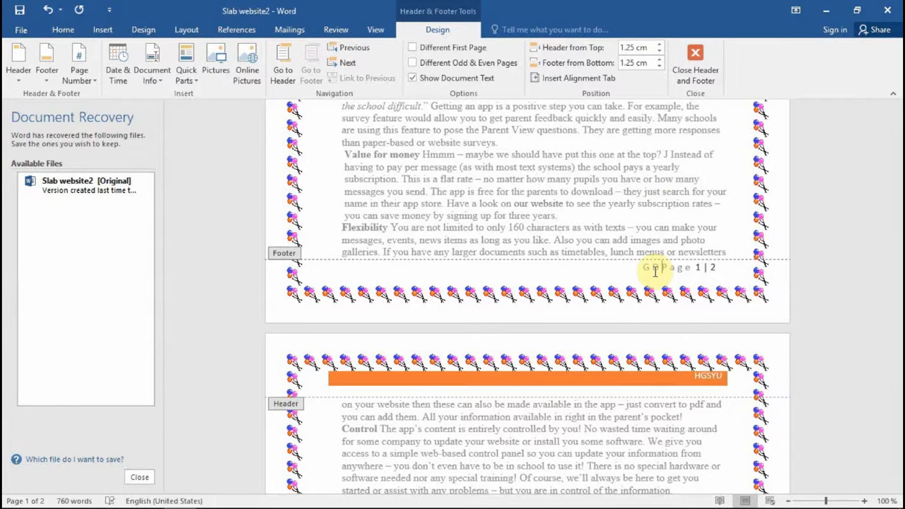
double_click(553, 184)
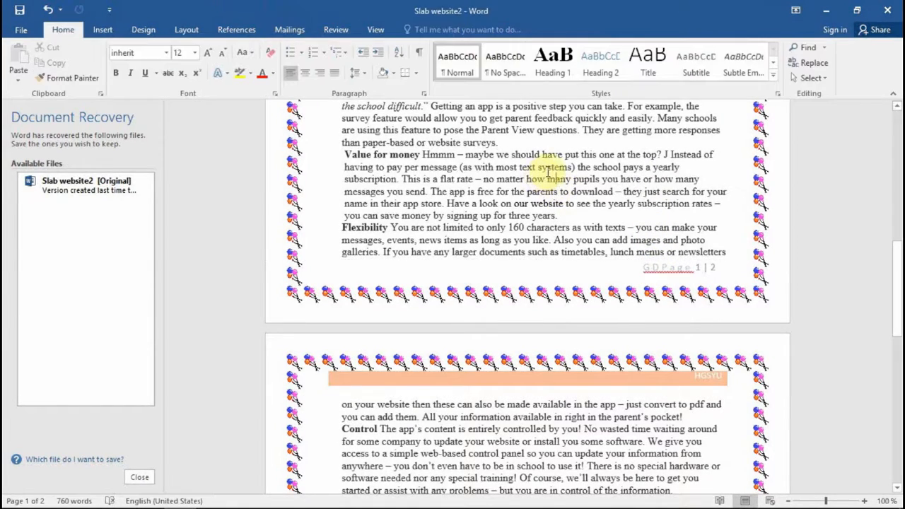
scroll(601, 287, up, 12)
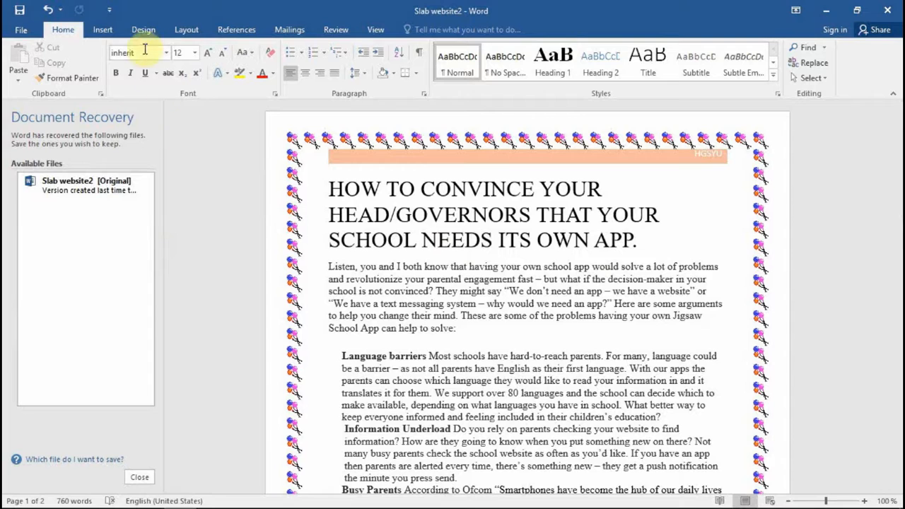
- Open the existing page footer for editing
click(102, 31)
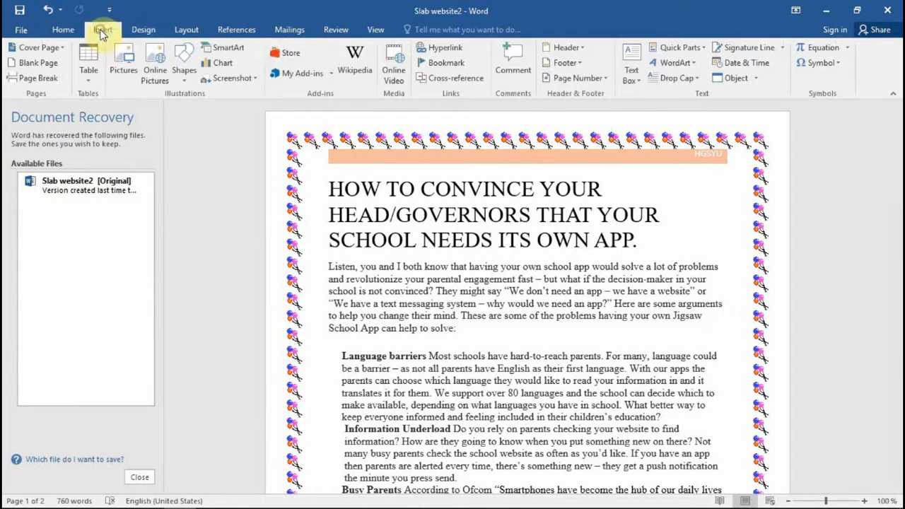
click(577, 63)
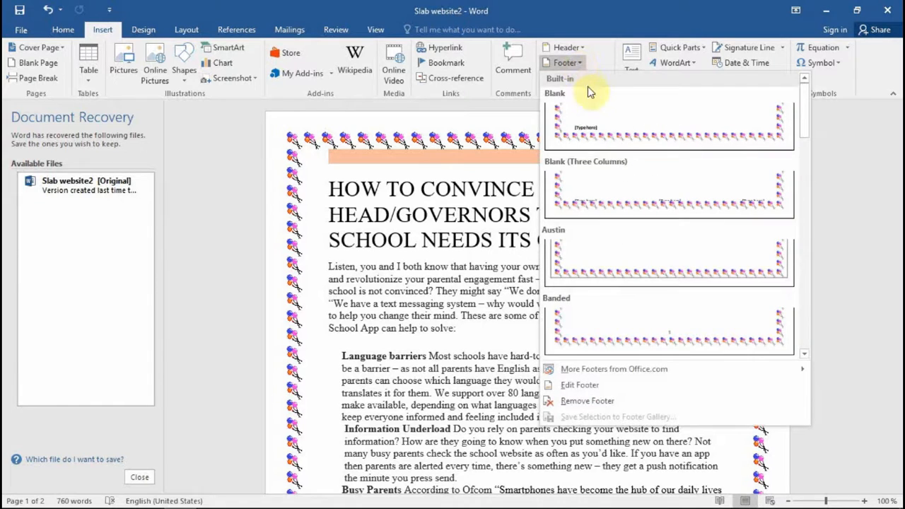
click(596, 387)
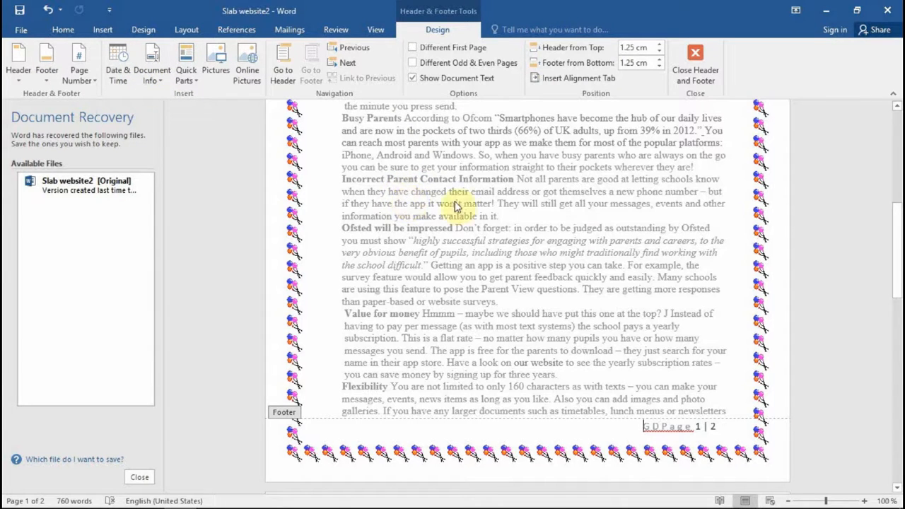
scroll(576, 280, up, 10)
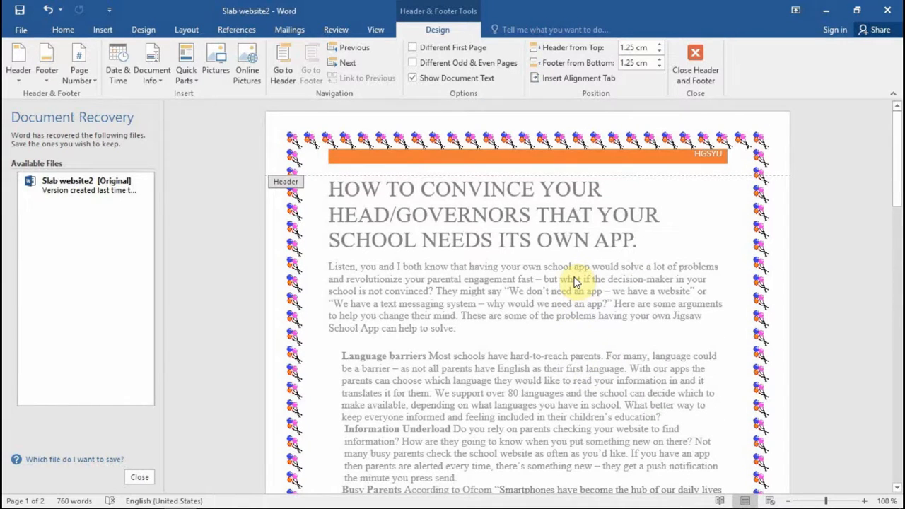
- Insert centred Plain Number 2 page numbers at the bottom of the pages and check them on both pages
click(143, 29)
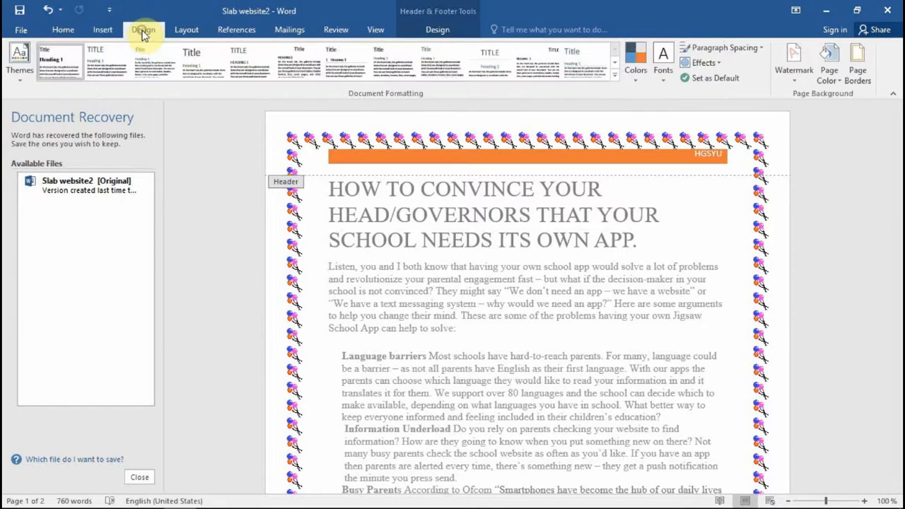
click(106, 30)
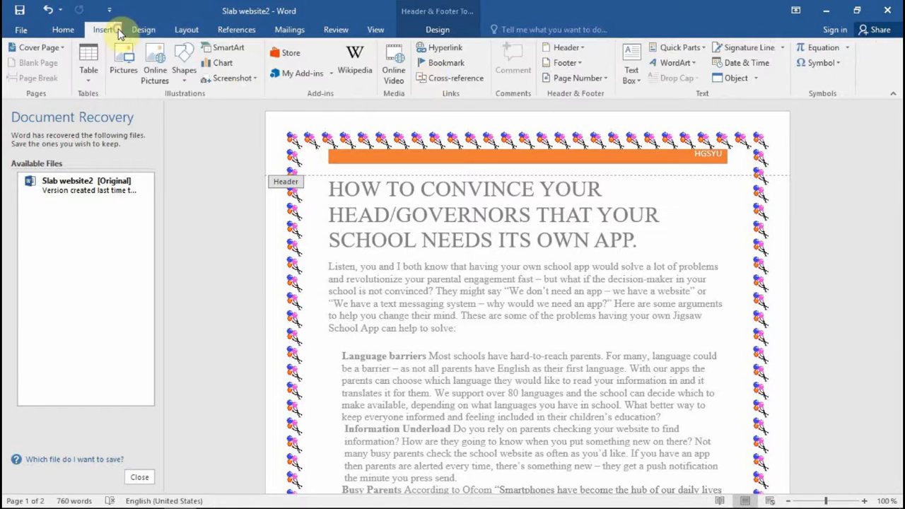
click(608, 80)
mouse_move(620, 111)
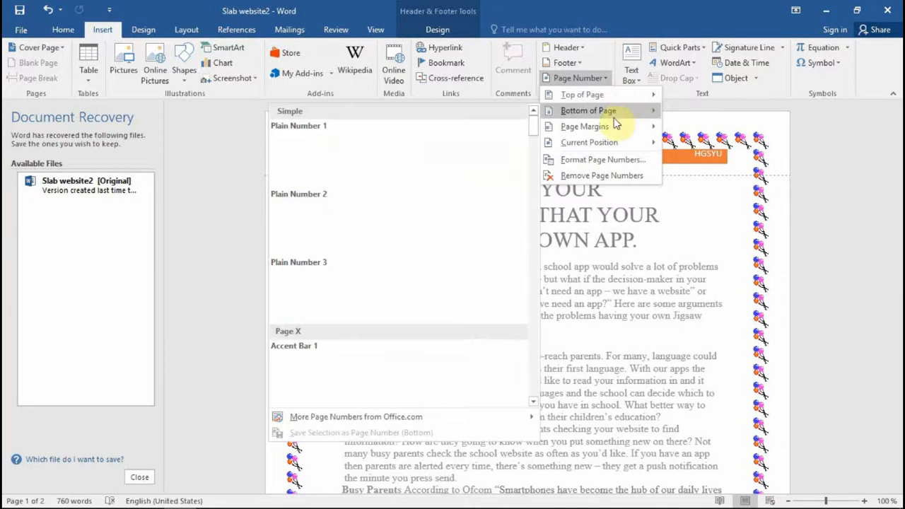
click(603, 79)
click(603, 79)
mouse_move(598, 95)
mouse_move(606, 111)
mouse_move(604, 128)
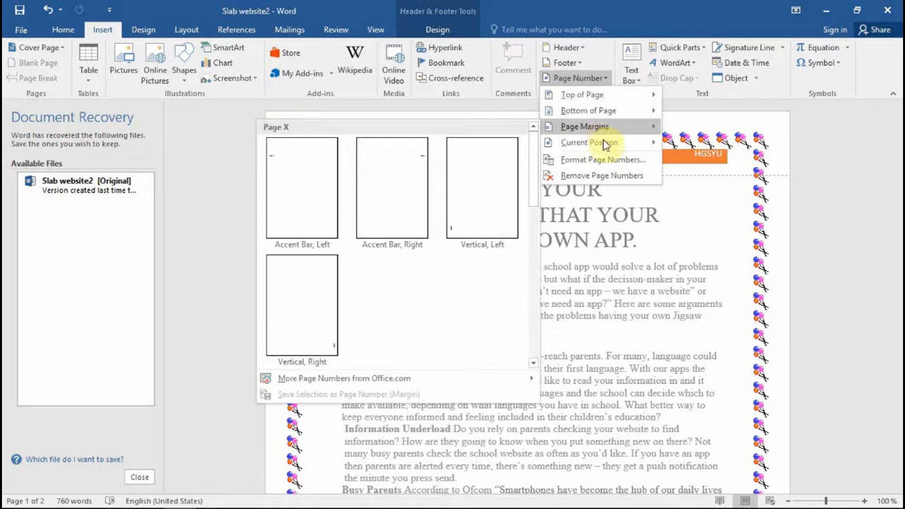
mouse_move(605, 148)
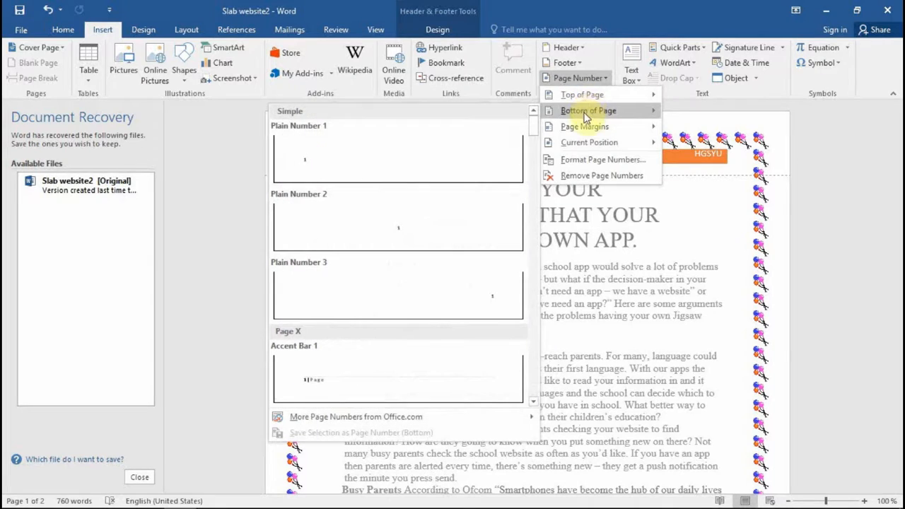
click(404, 227)
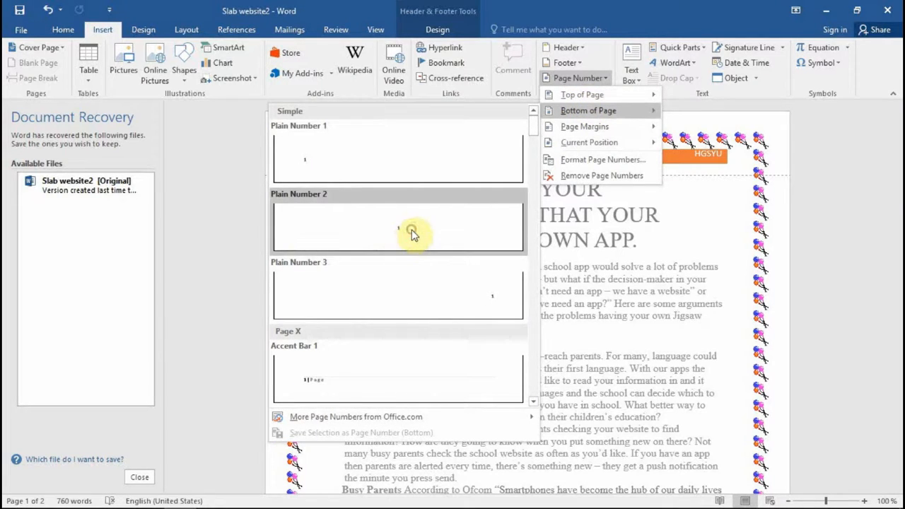
scroll(584, 265, down, 12)
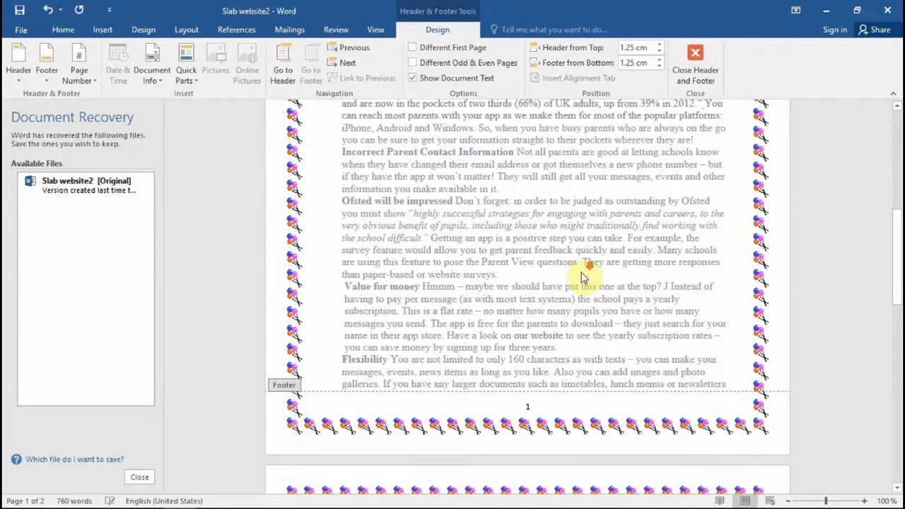
scroll(584, 275, down, 10)
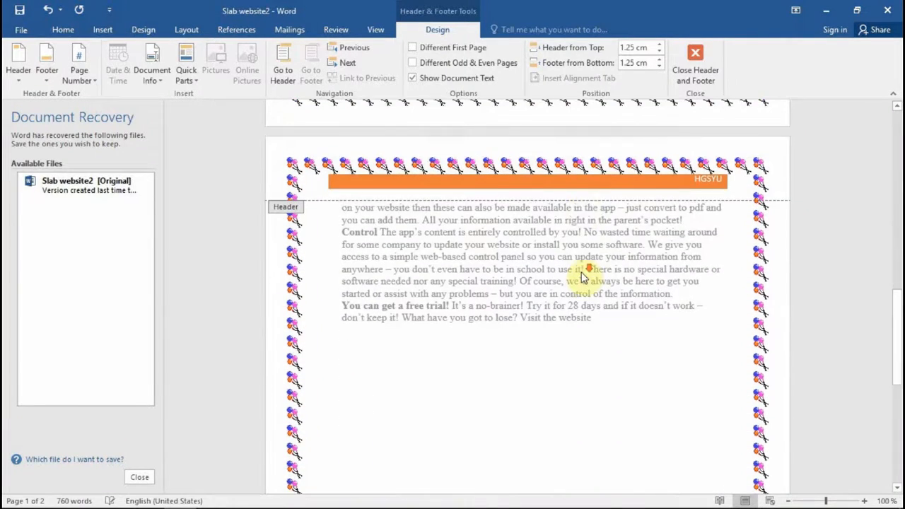
scroll(583, 277, down, 8)
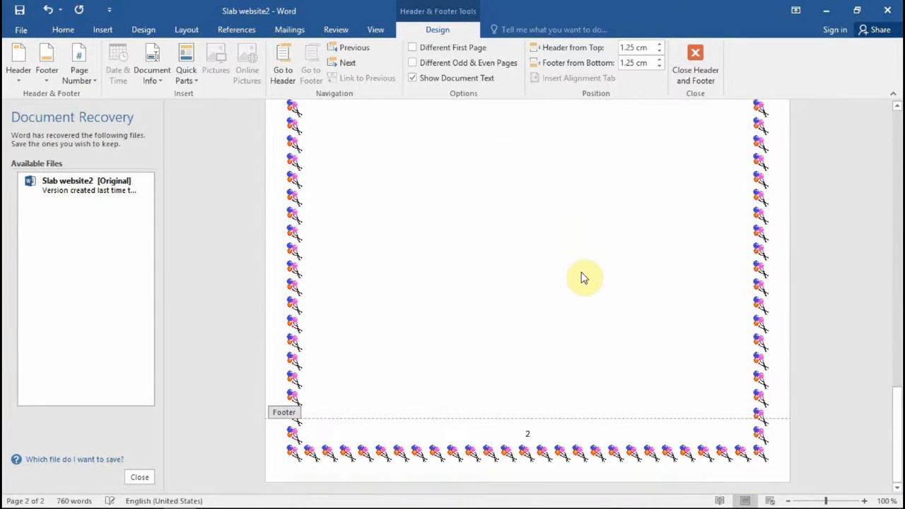